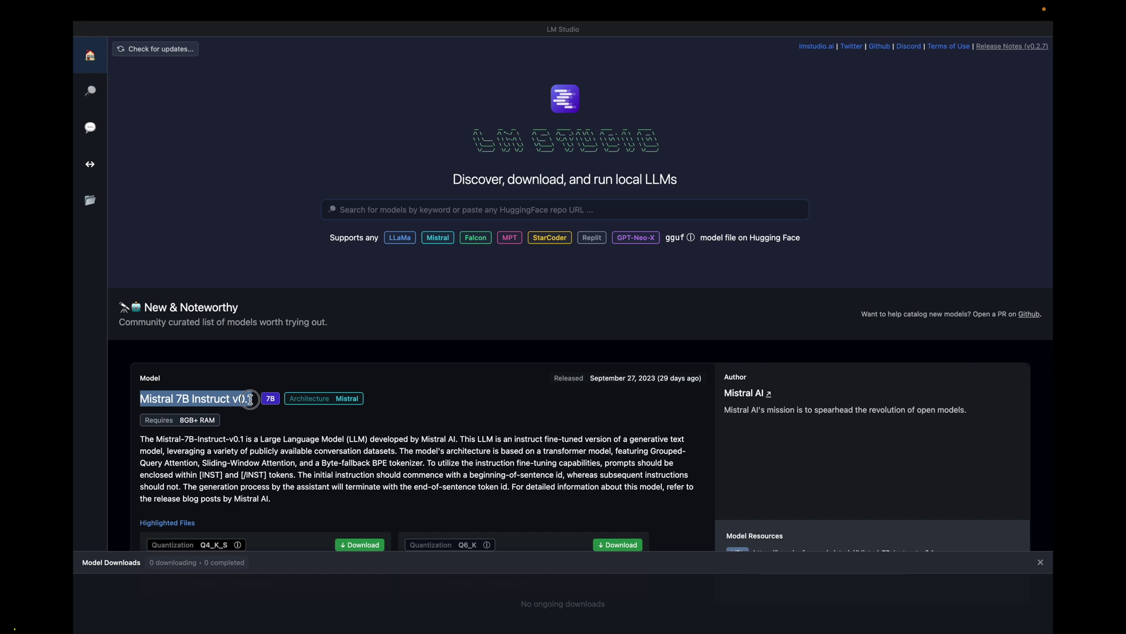
Step: Look through the model search, chat, local inference server and My Models pages, and return to the home page
left_click(177, 400)
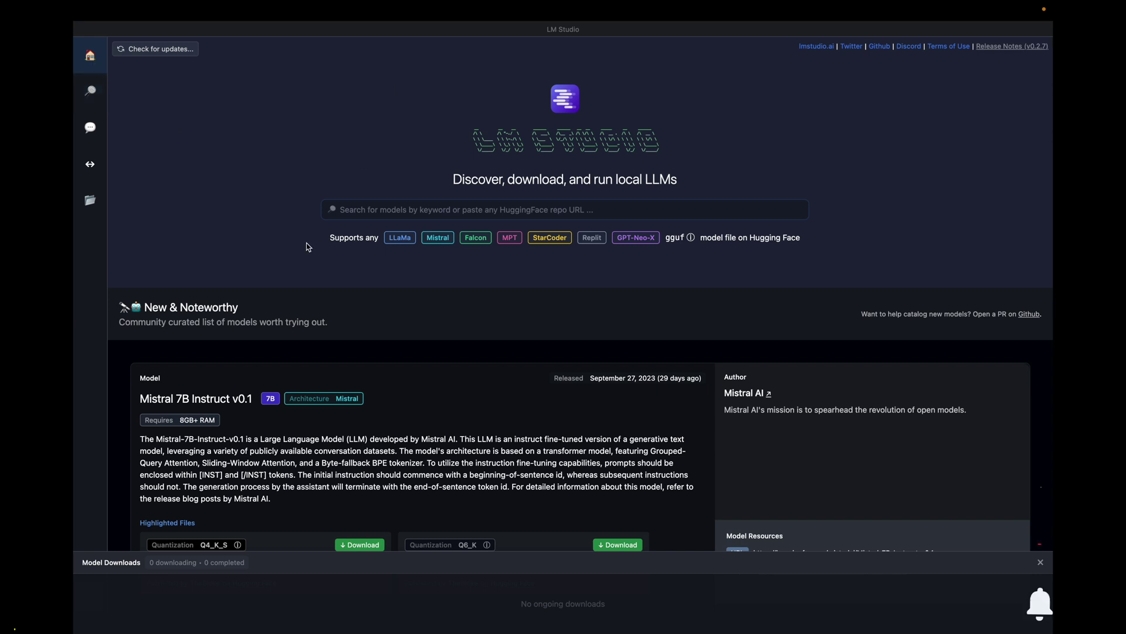
left_click(91, 94)
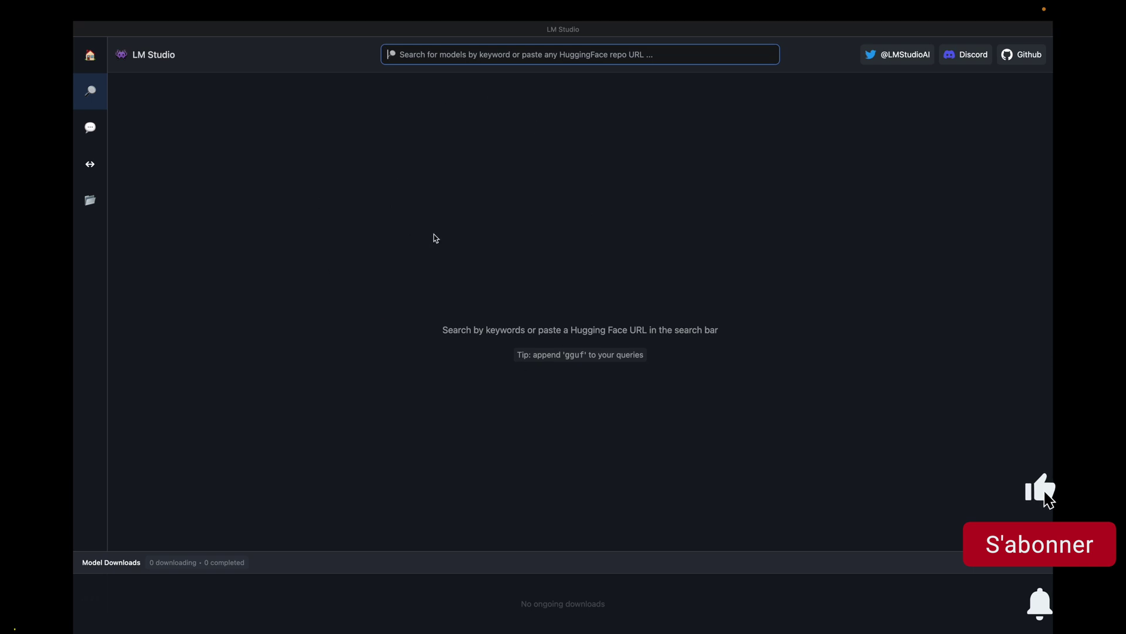
left_click(93, 131)
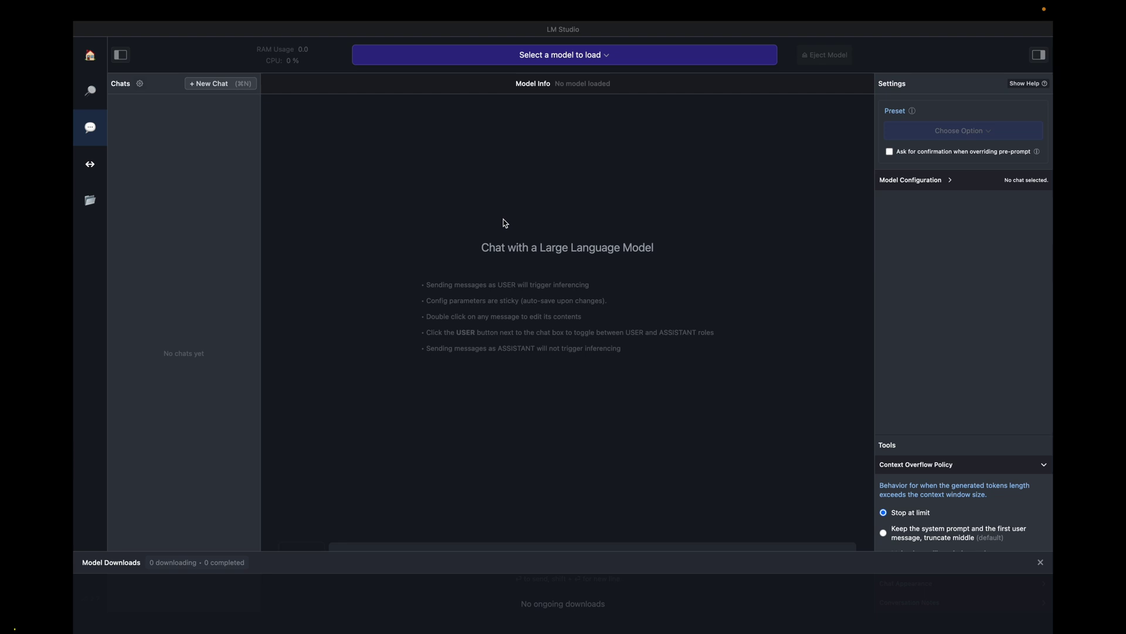
left_click(90, 164)
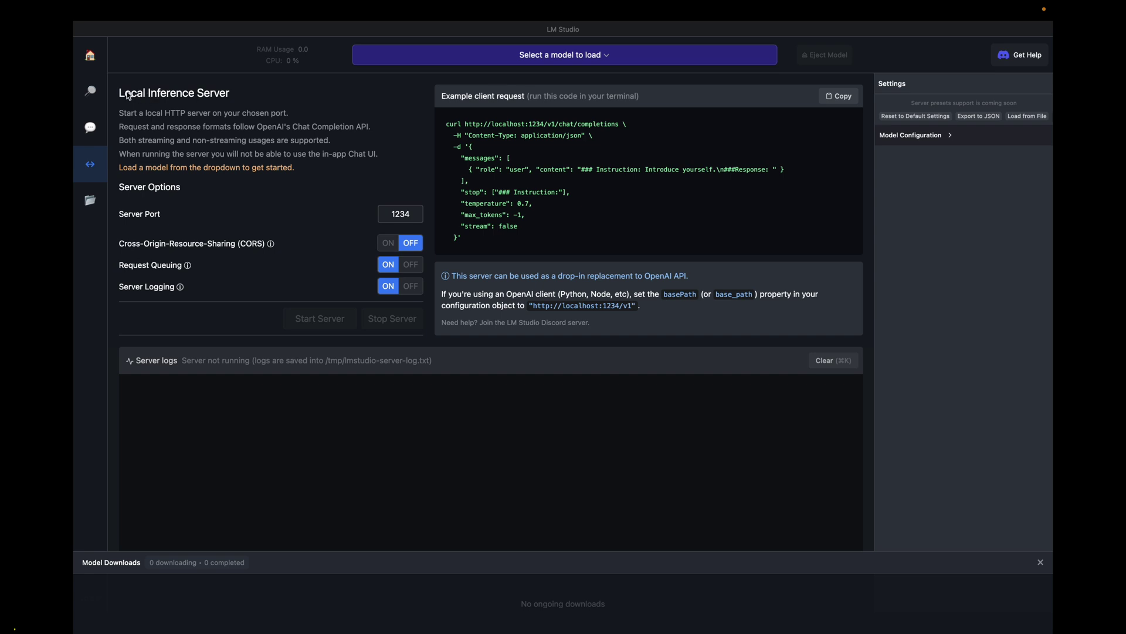
left_click(92, 208)
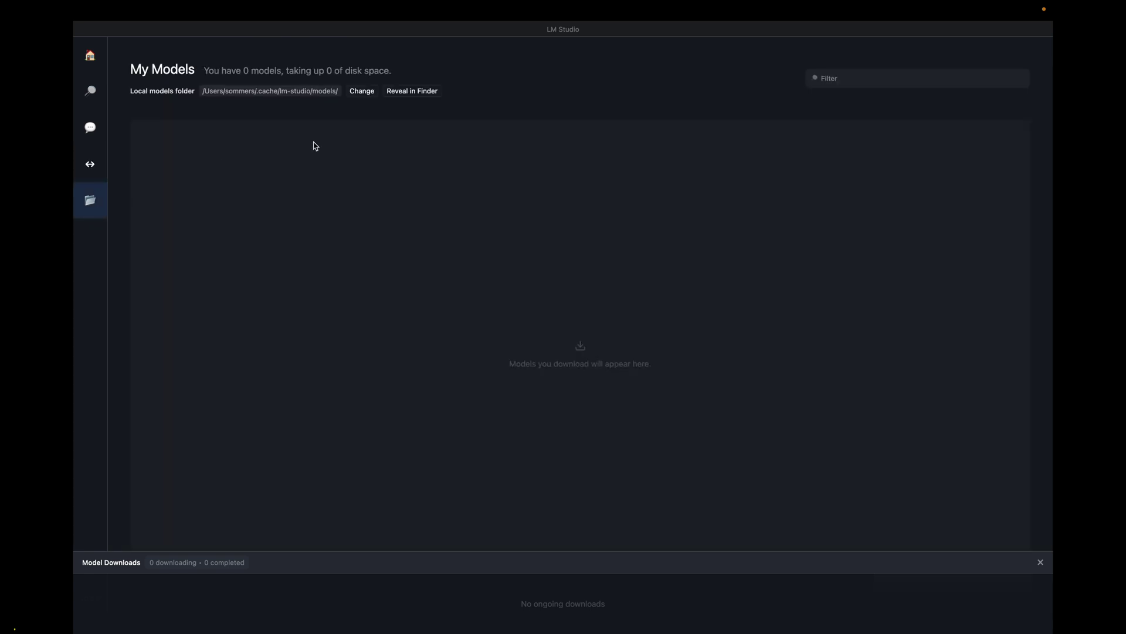
left_click(91, 56)
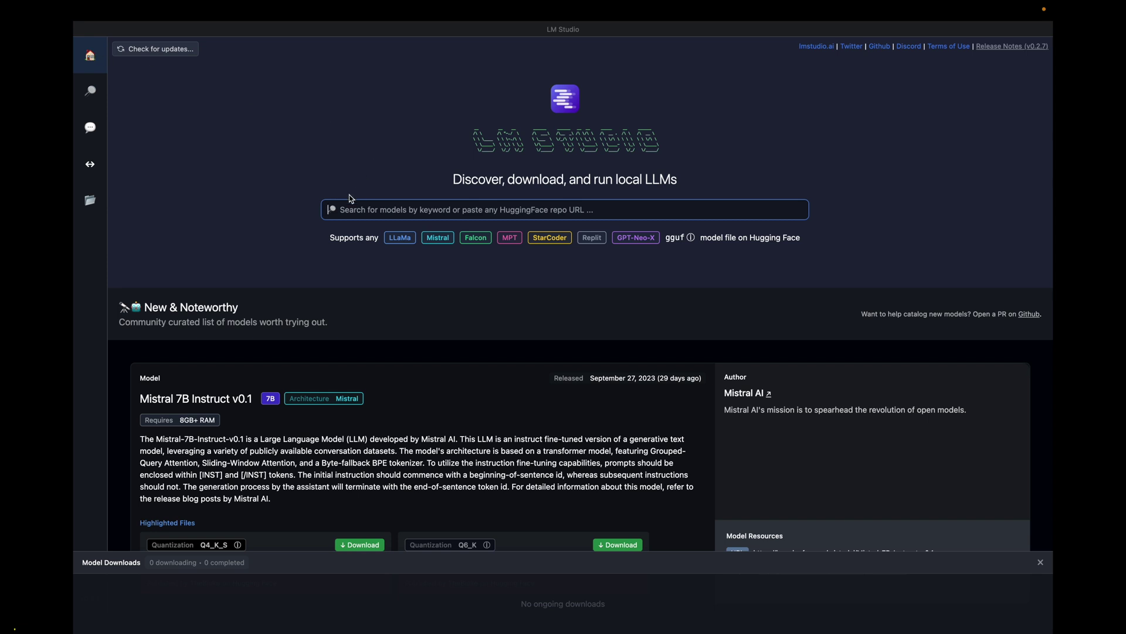
Step: Search the model catalogue for "Mistral" from the home page
left_click(338, 209)
type("Mistral")
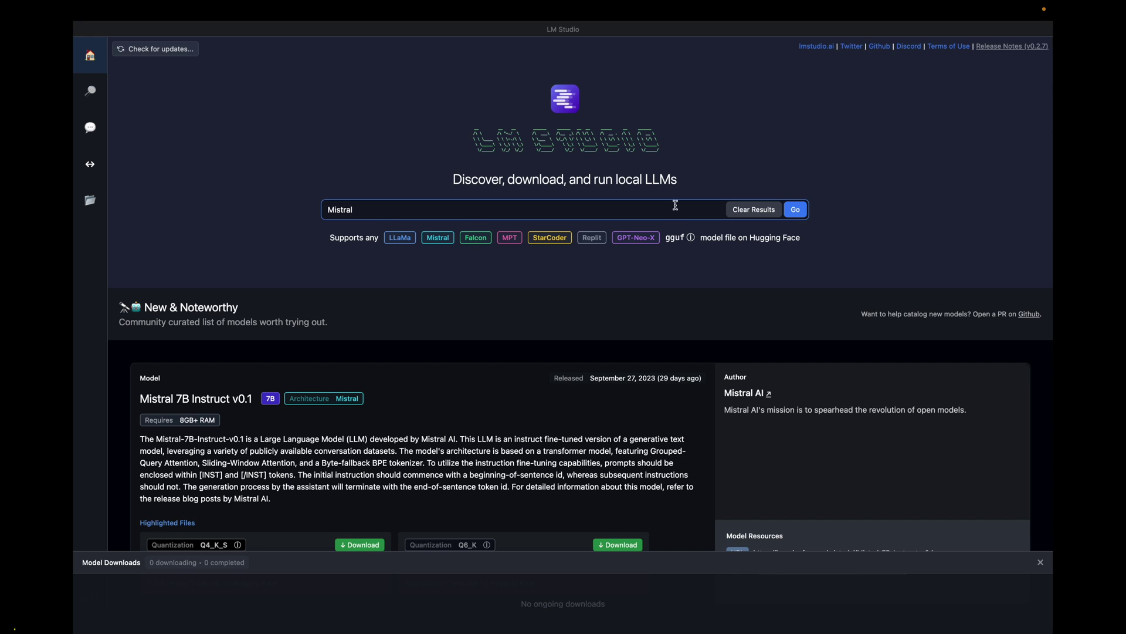
left_click(795, 209)
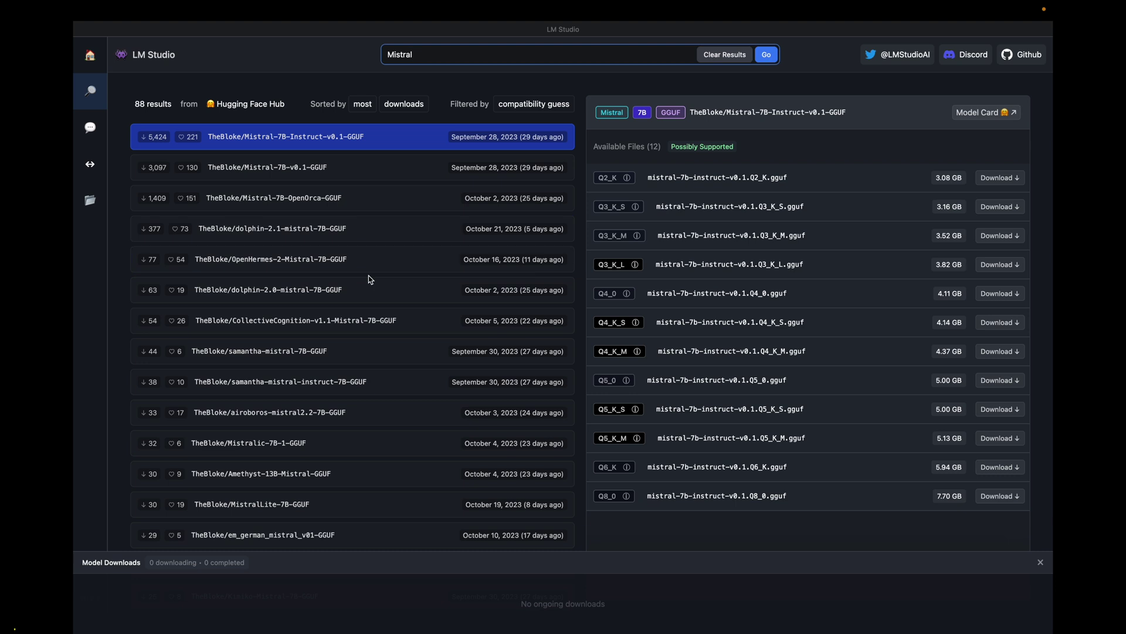
Step: Browse the Mistral search results and view the available files of Mistral-7B-v0.1-GGUF and Mistral-7B-OpenOrca-GGUF
scroll(369, 279, "down", 3)
scroll(370, 279, "up", 3)
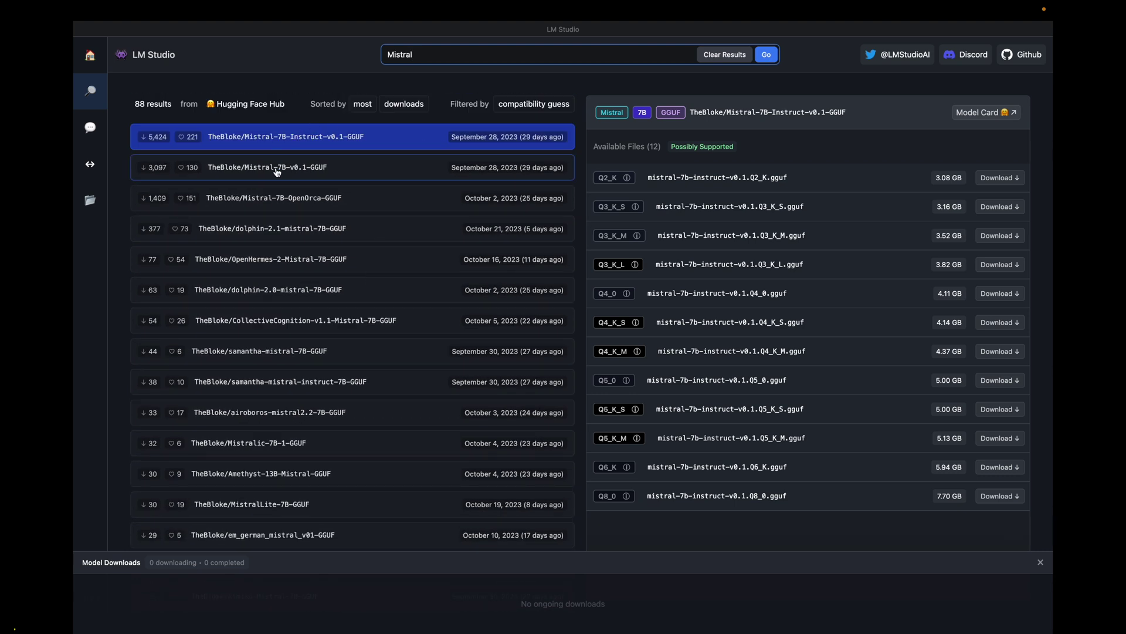
scroll(299, 186, "down", 7)
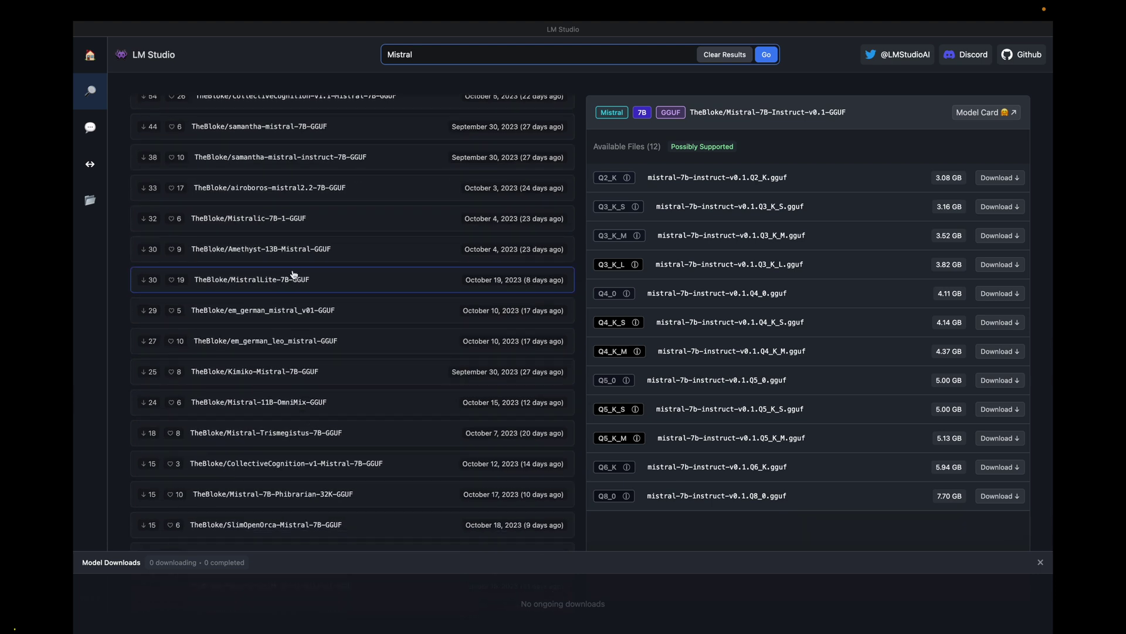
scroll(360, 358, "up", 7)
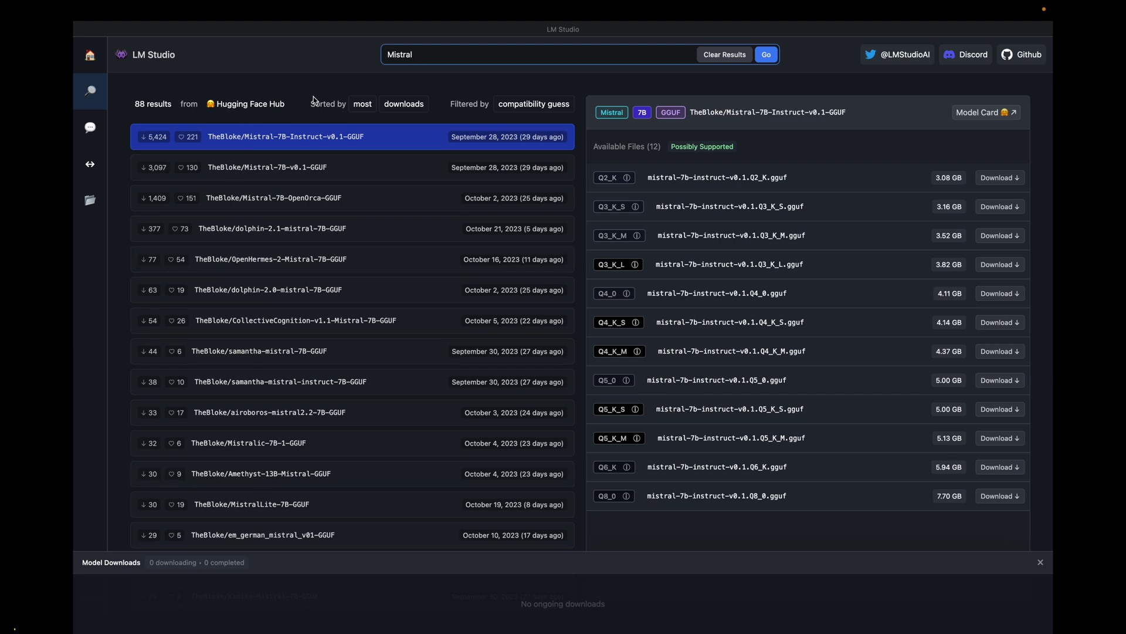
left_click(326, 171)
left_click(375, 202)
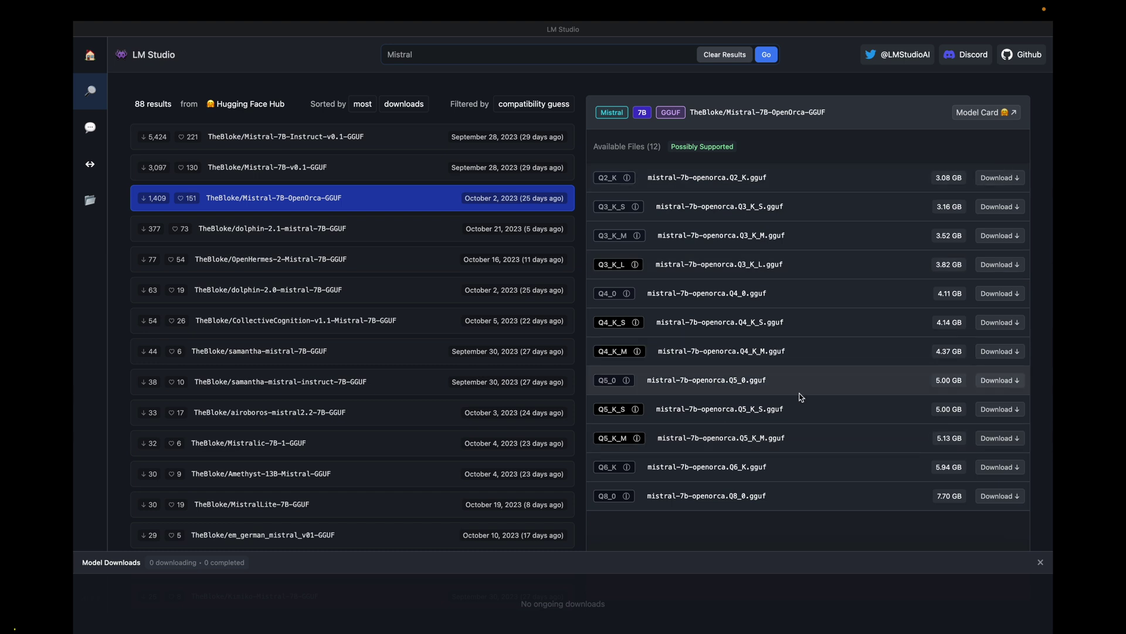
Step: Download the Q4_K_S file of Mistral 7B Instruct v0.1 from the home page's noteworthy models and close the downloads list
left_click(85, 55)
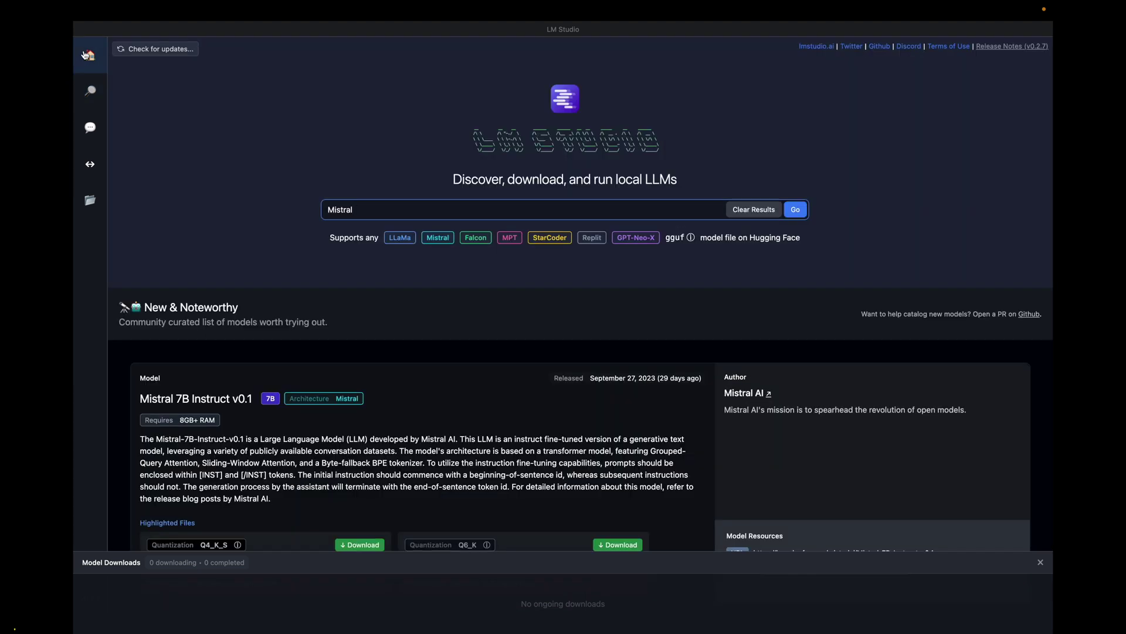
scroll(154, 397, "down", 3)
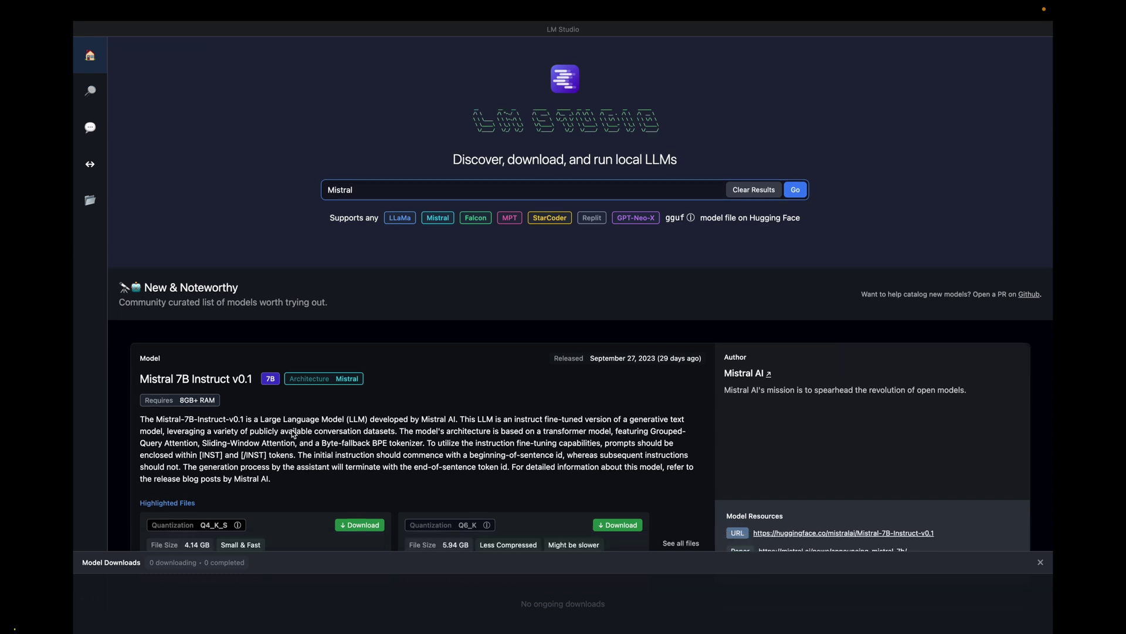
left_click_drag(143, 300, 190, 299)
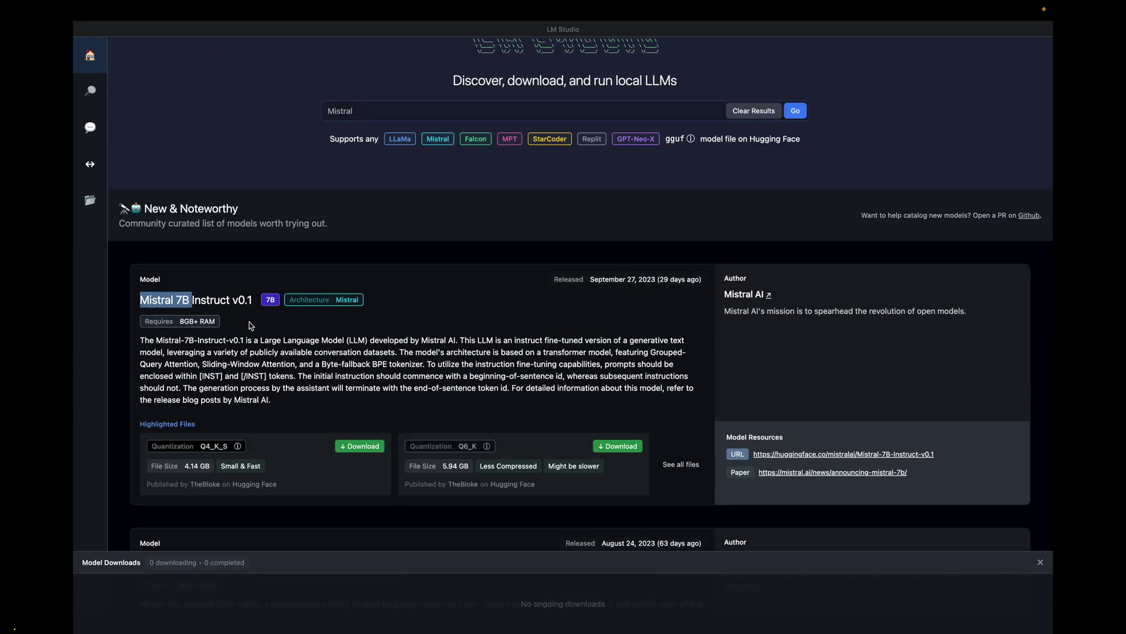
left_click(295, 352)
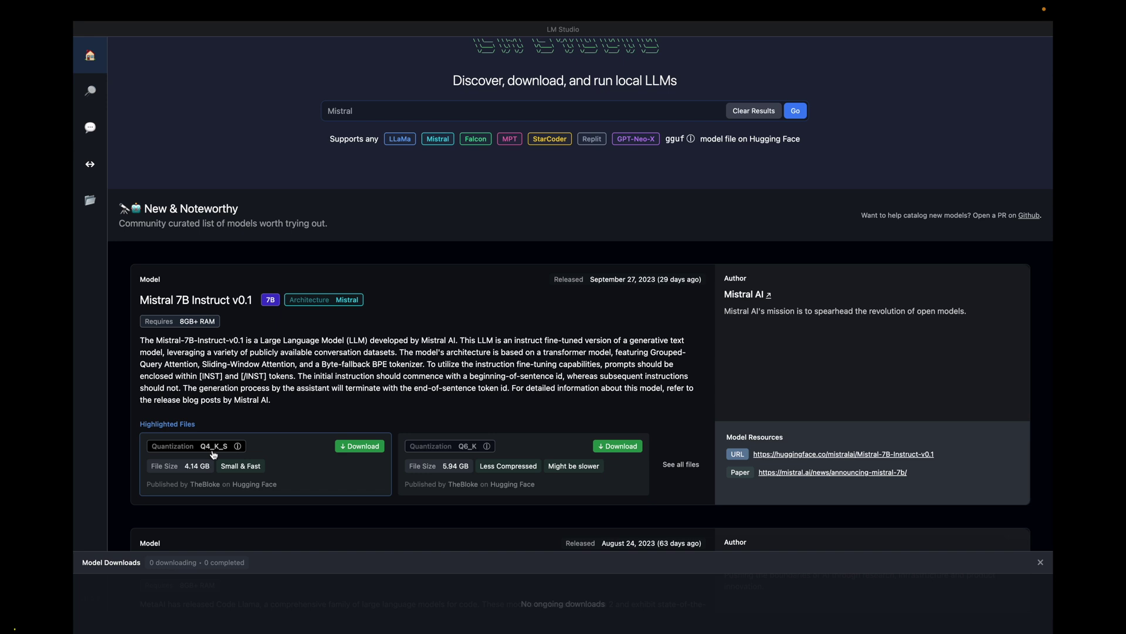
left_click(354, 450)
left_click(354, 447)
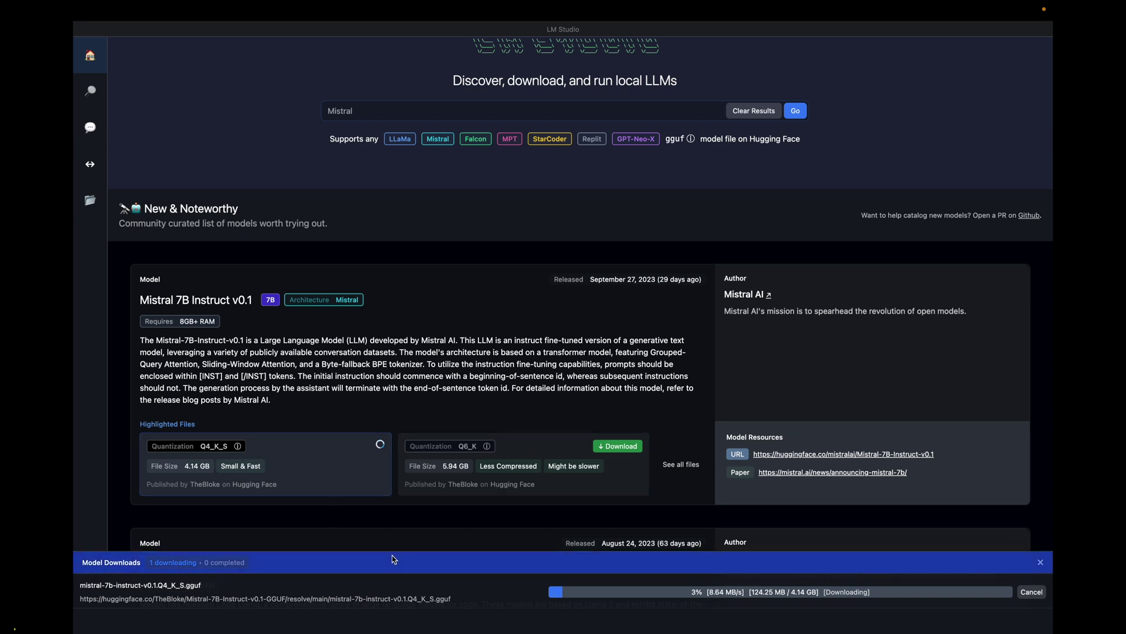
left_click_drag(393, 552, 393, 435)
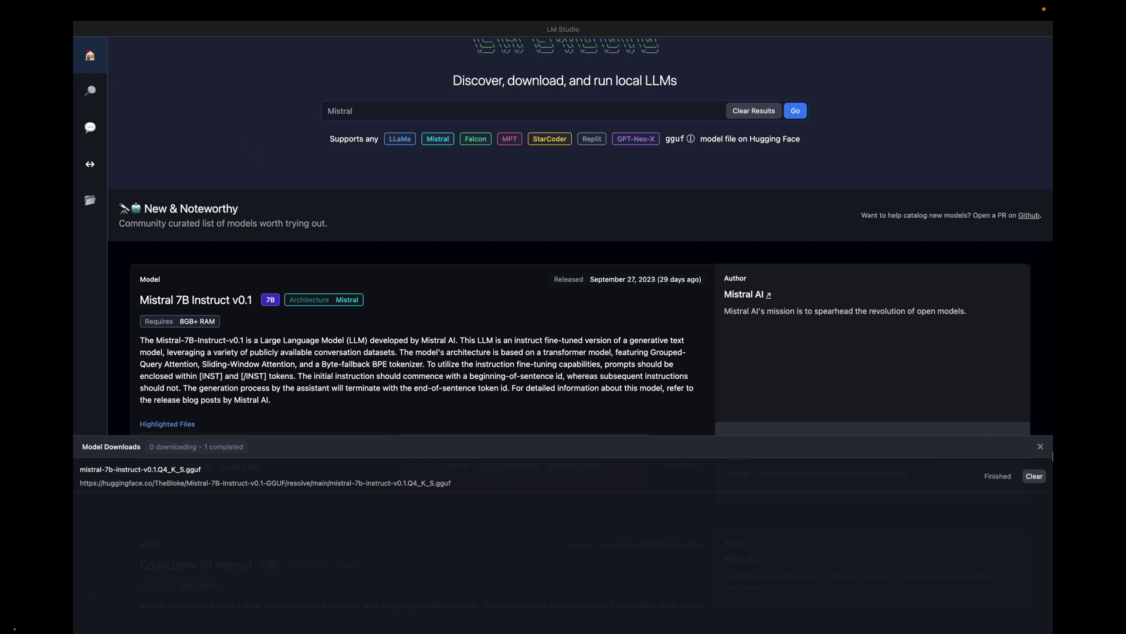
left_click(1041, 447)
Step: Load the downloaded mistral instruct v0 1 7B q4_k_s model for chatting
left_click(91, 91)
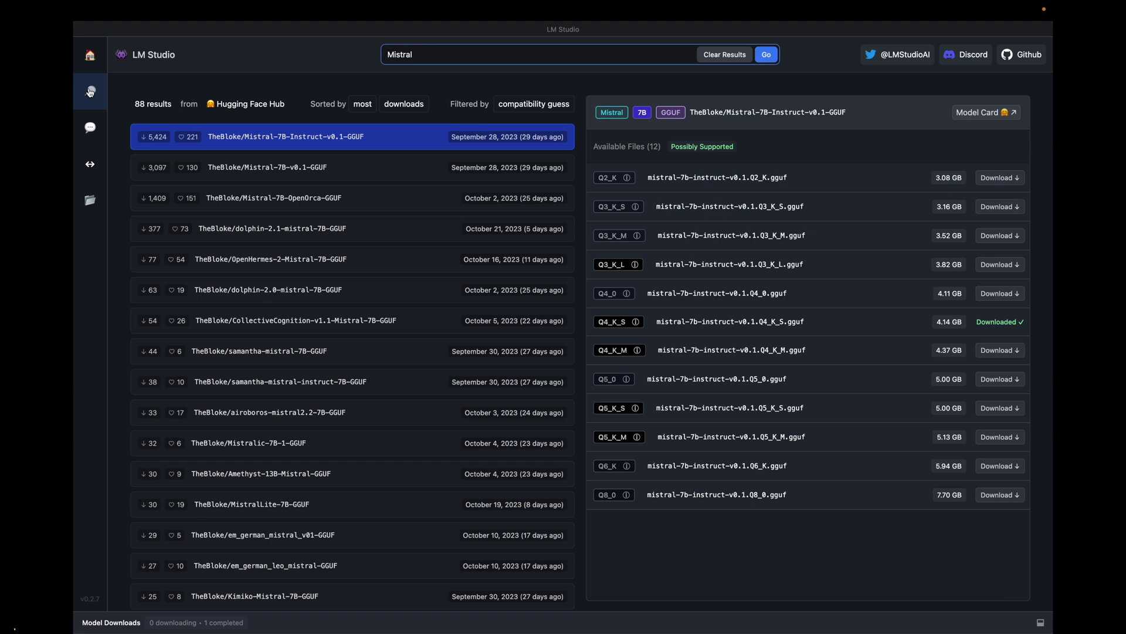
left_click(91, 129)
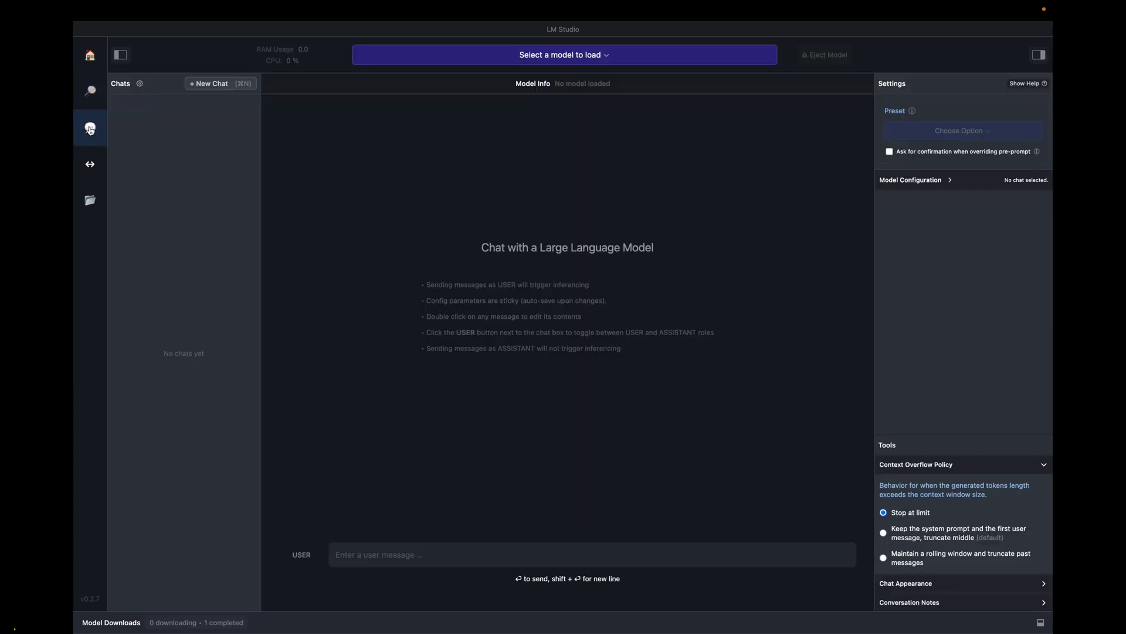
left_click(604, 56)
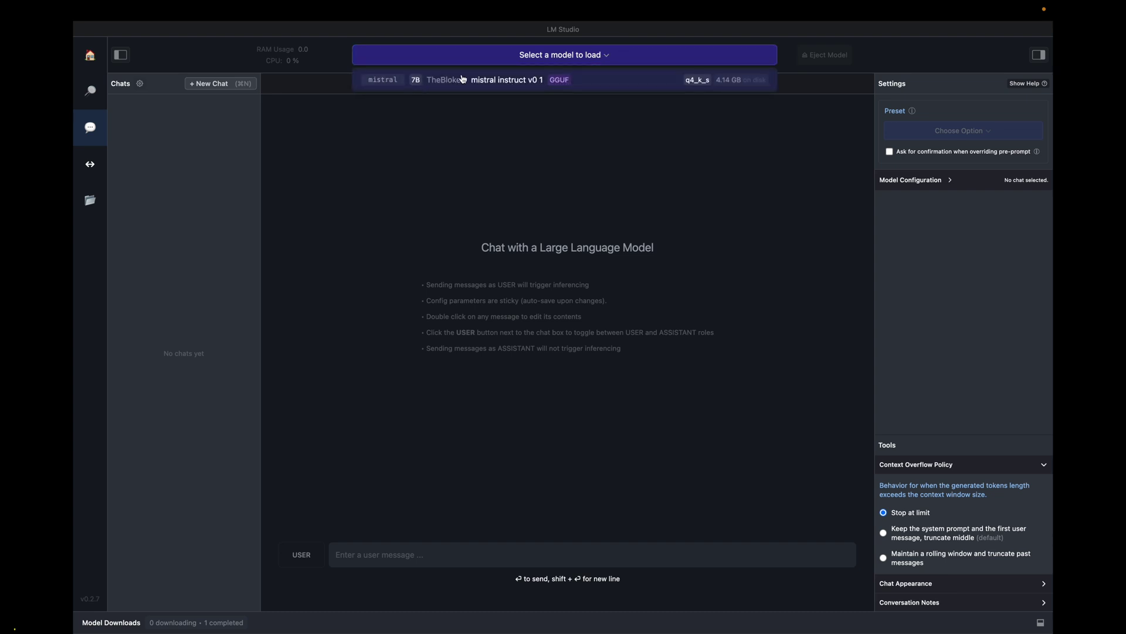
left_click(486, 84)
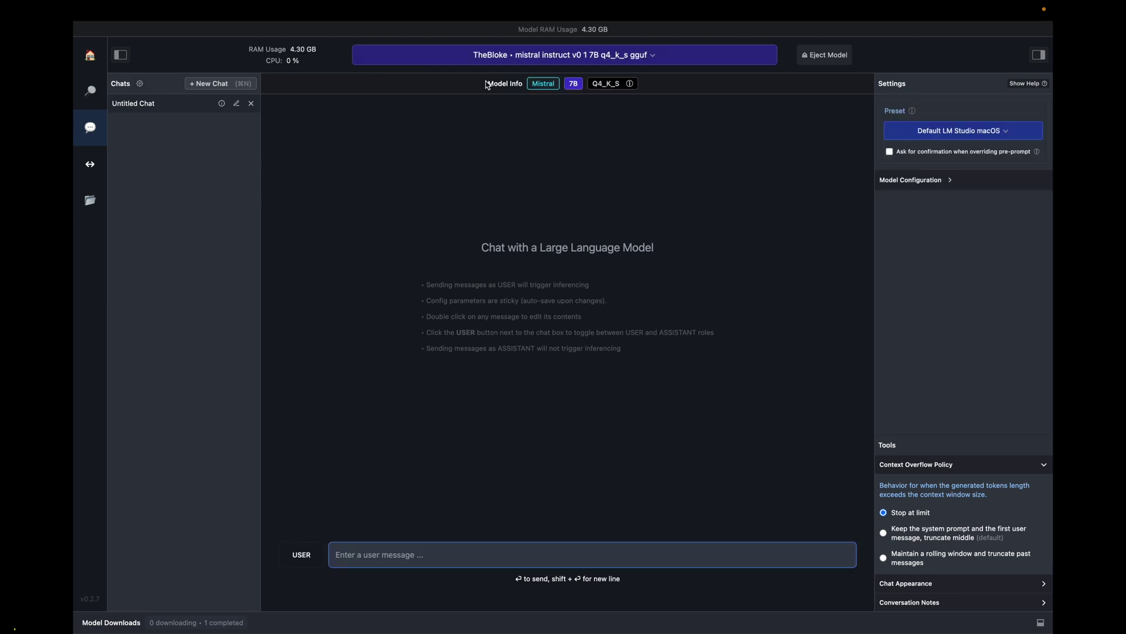
Step: Send the message "1+1 ?" to the loaded model
left_click(424, 551)
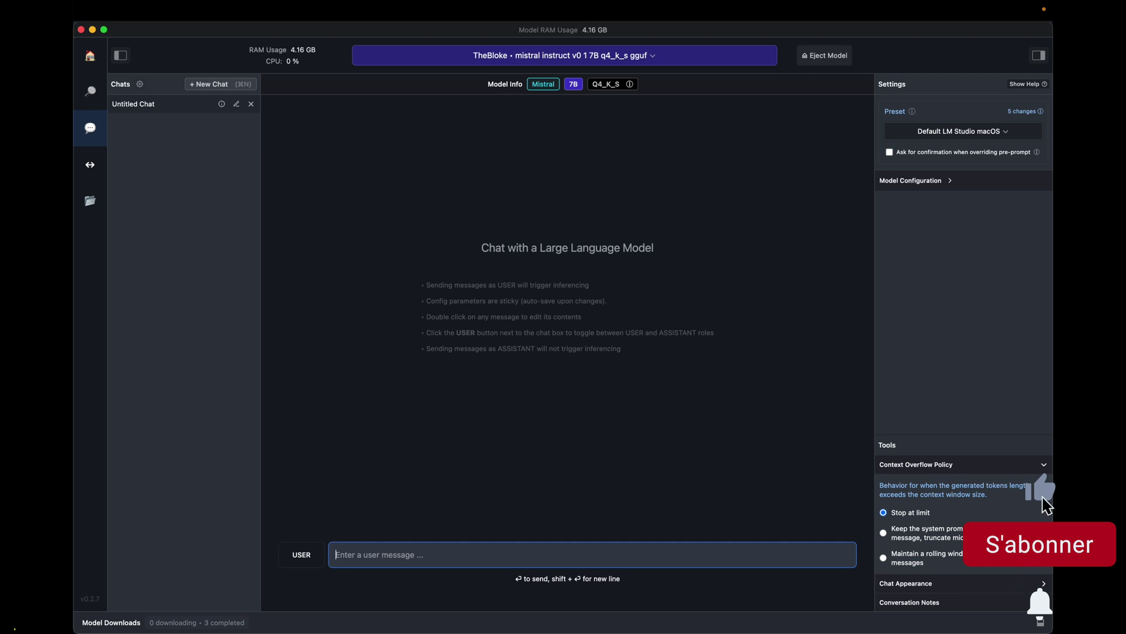
type("1+1 ?")
key("Return")
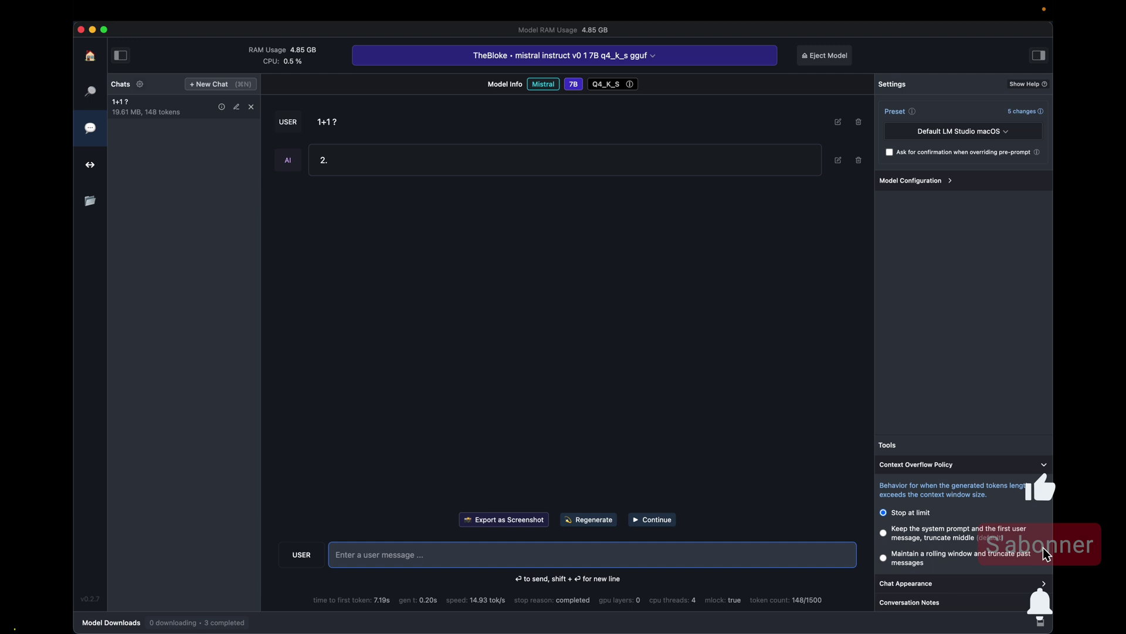
Step: Ask the model in French "Quelle est la capitale de la France ?"
type("Quelle est la ")
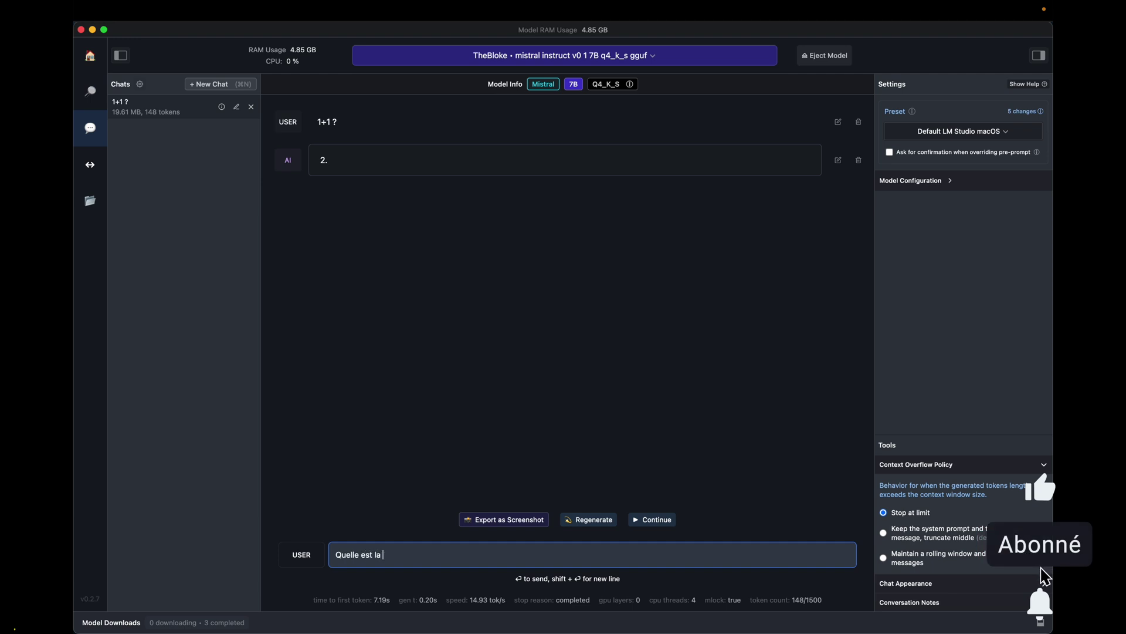
type("capitale de la France ?")
key("Return")
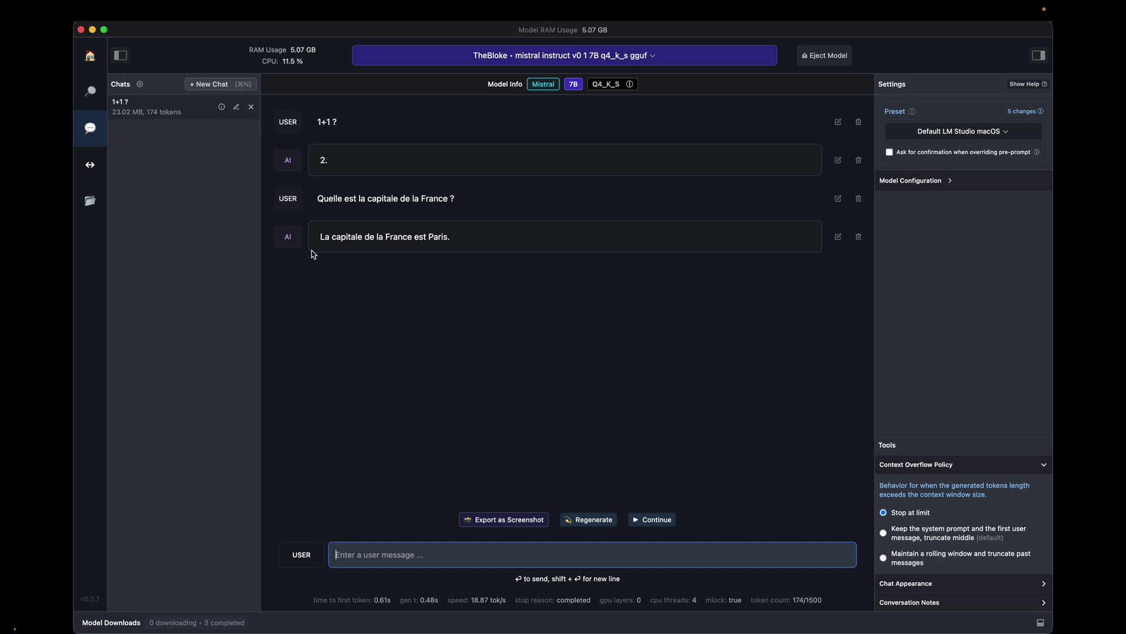
left_click_drag(319, 236, 437, 239)
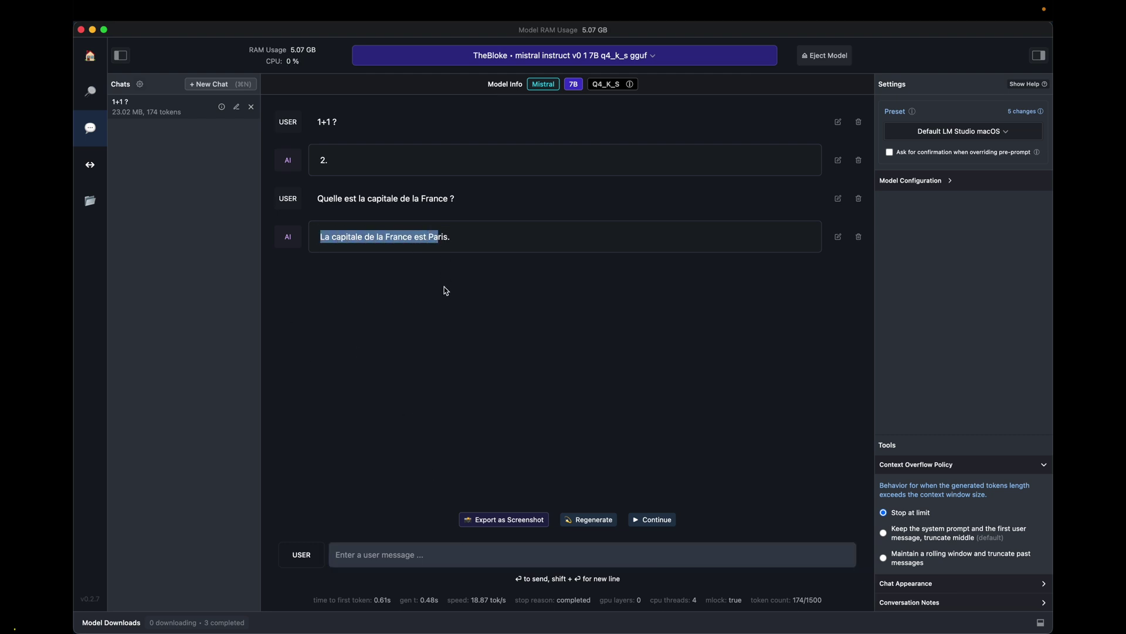
left_click(438, 247)
left_click(394, 198)
key("super+a")
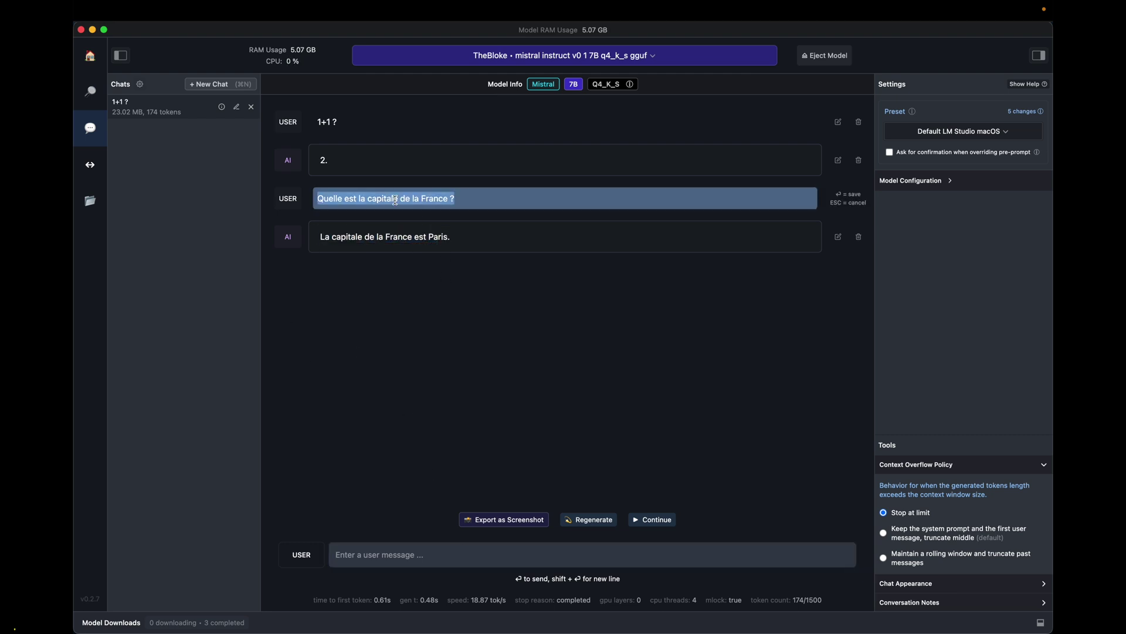
left_click(336, 201)
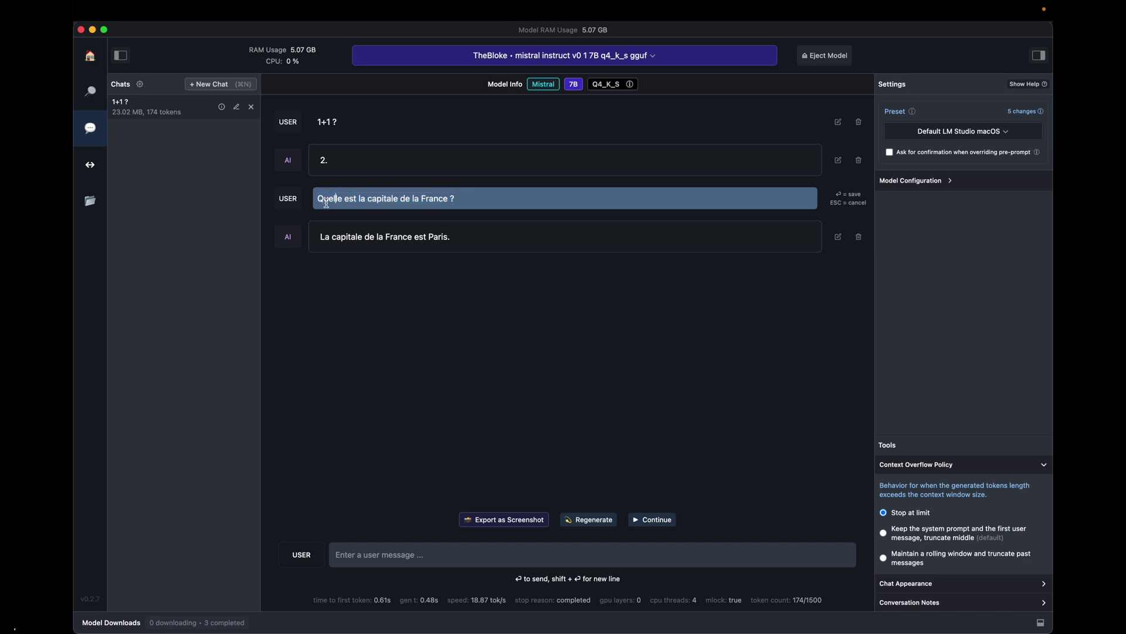
left_click(363, 303)
Step: Ask the model in English "What is the capital of France ?"
left_click(379, 545)
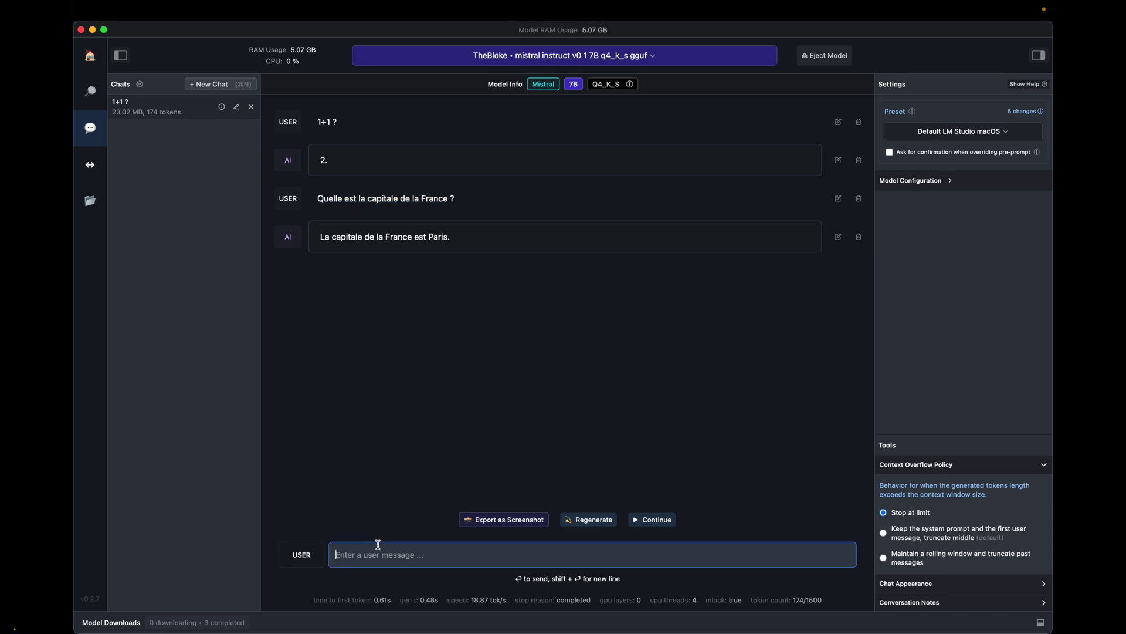
type("What is the capital of France ?")
key("Return")
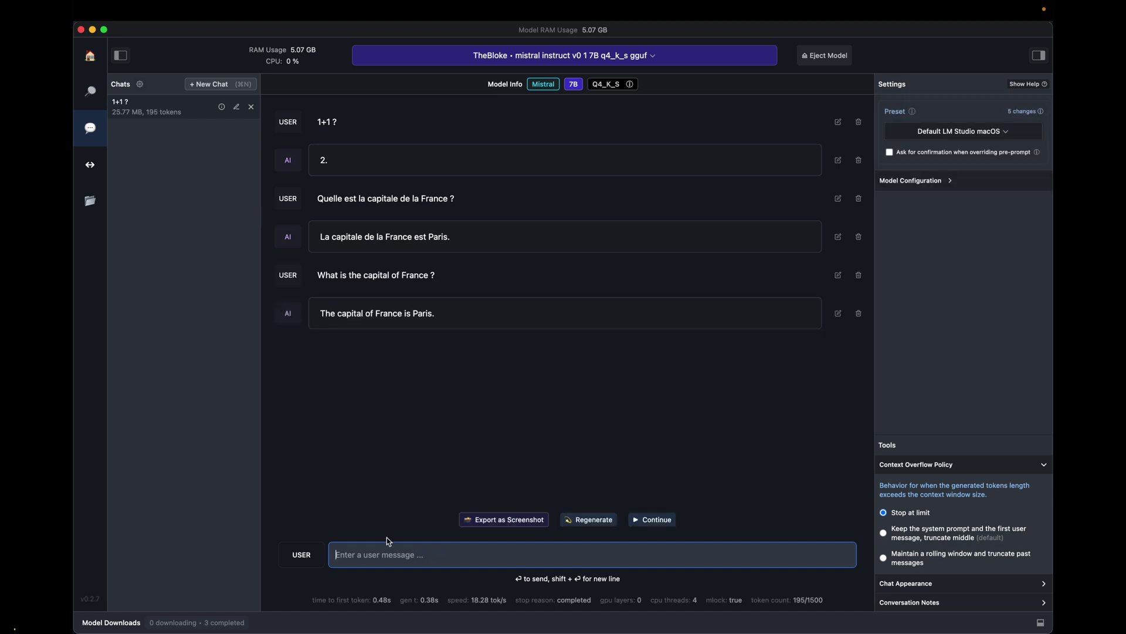
left_click(397, 315)
left_click(406, 445)
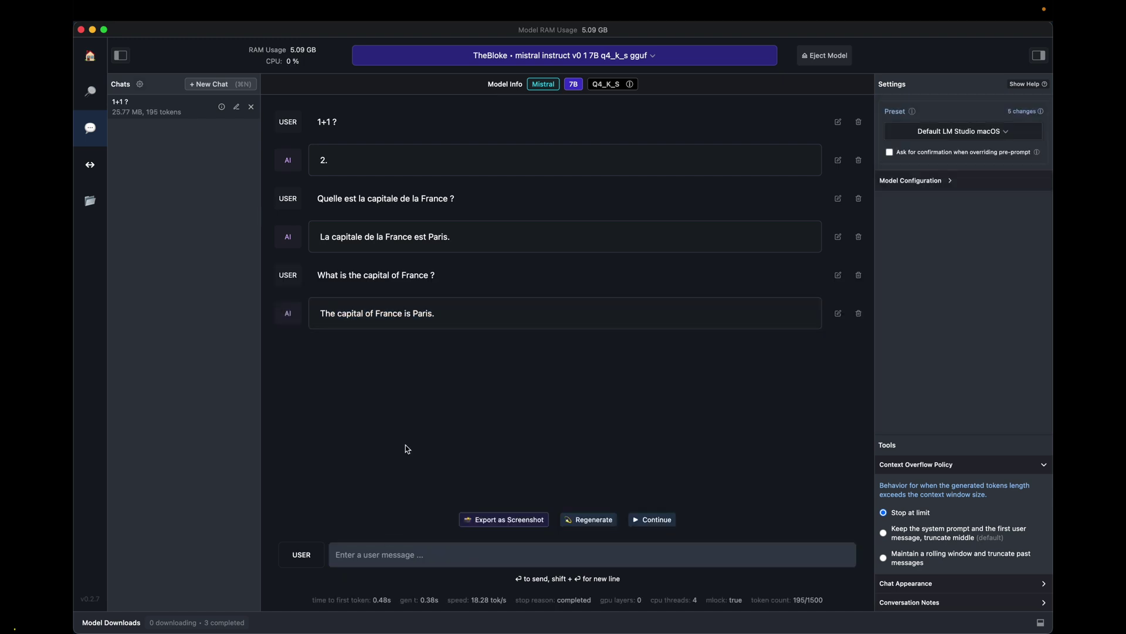
Step: Send the message "Dit moi en anglais, quelle est la capitale de l'espagne ?" to the model
left_click(401, 556)
type("Dit moi en anglais, quelle est")
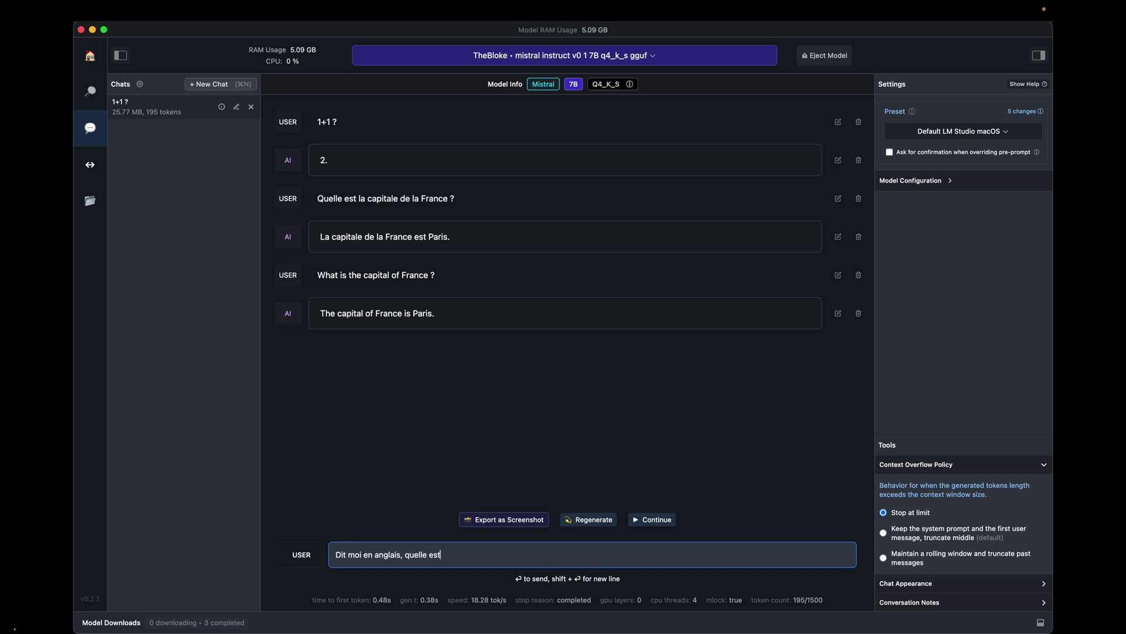
type(" la capitale de l'espagne ?")
key("Return")
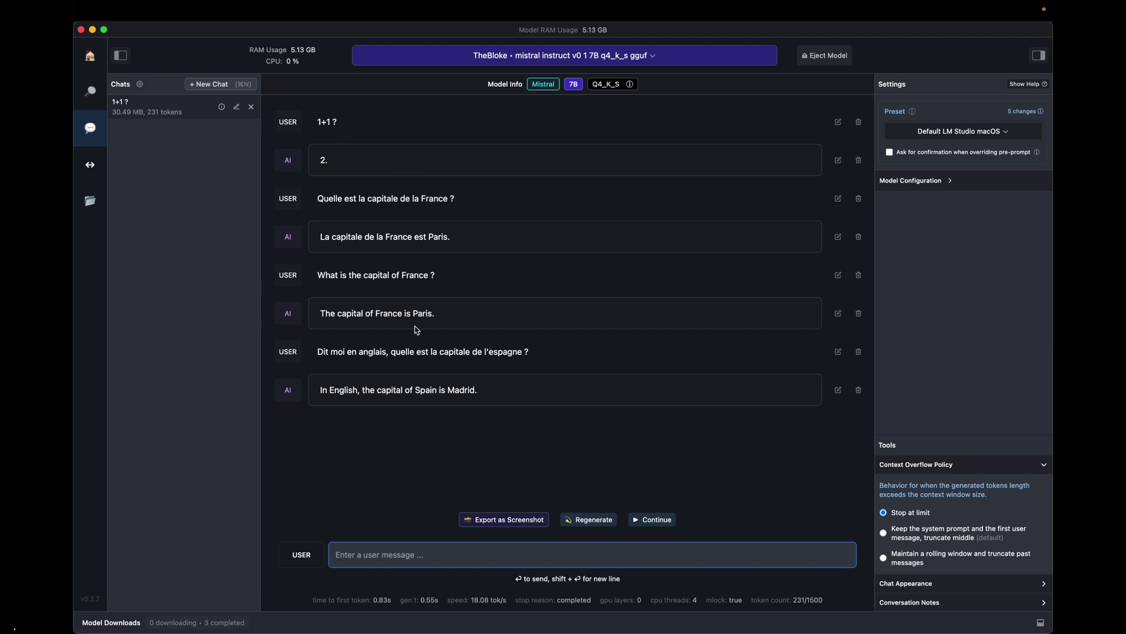
left_click(572, 84)
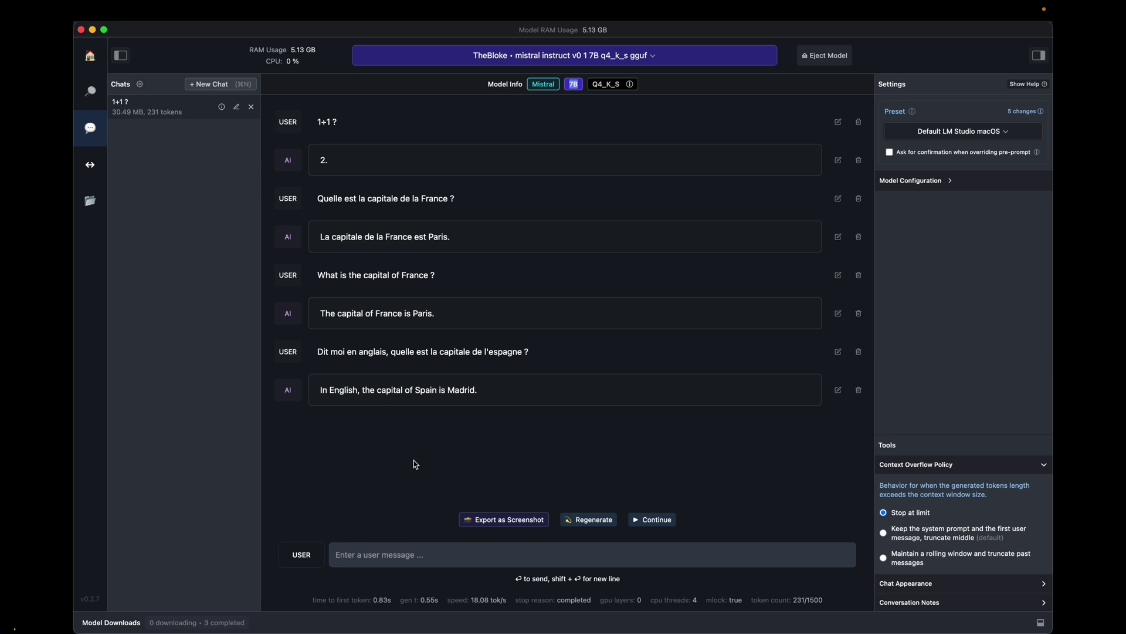
Step: Ask the model in French "Peux tu me dire comment déterminer si une cryptomonnaie va monter ?"
left_click(414, 552)
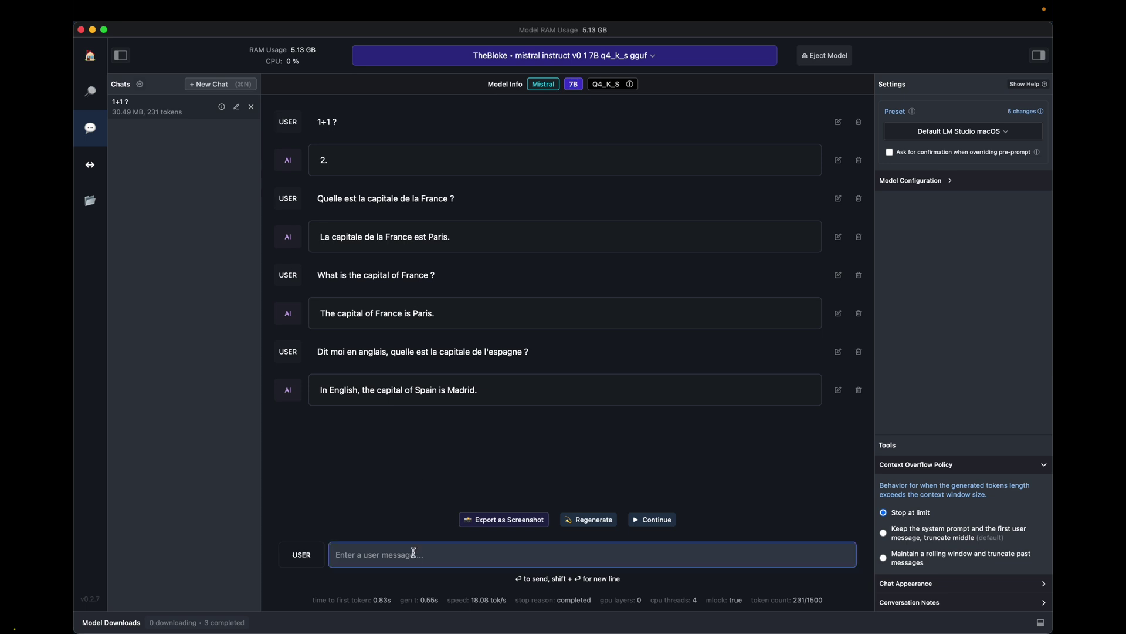
type("Peux tu me dire comment déterminer si une cryptomonnaie")
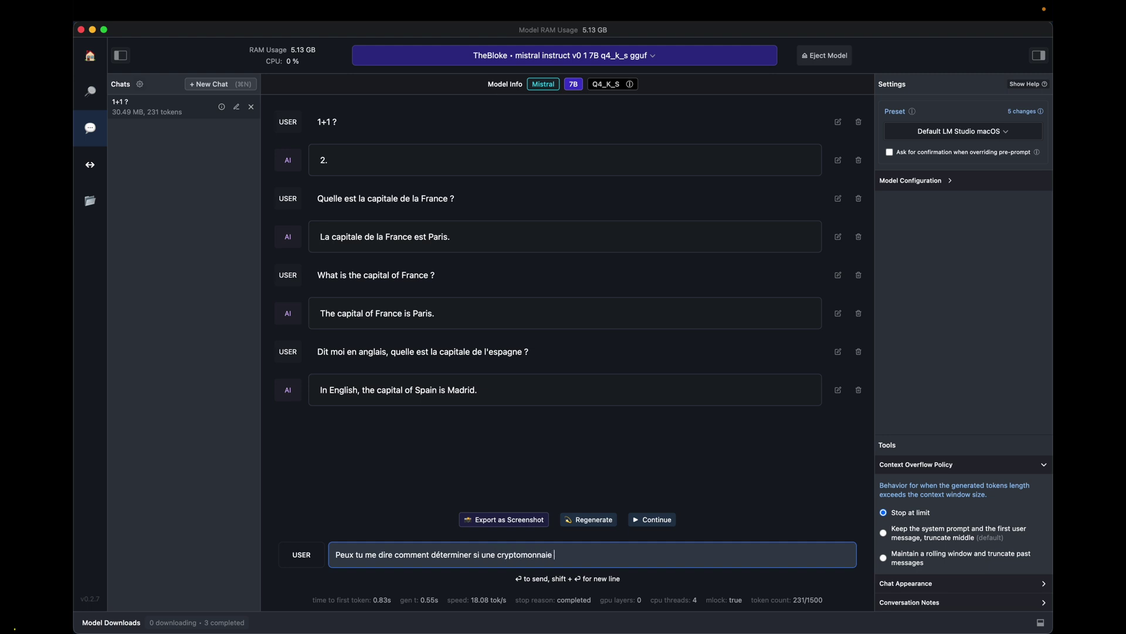
type(" va monter ?")
key("Return")
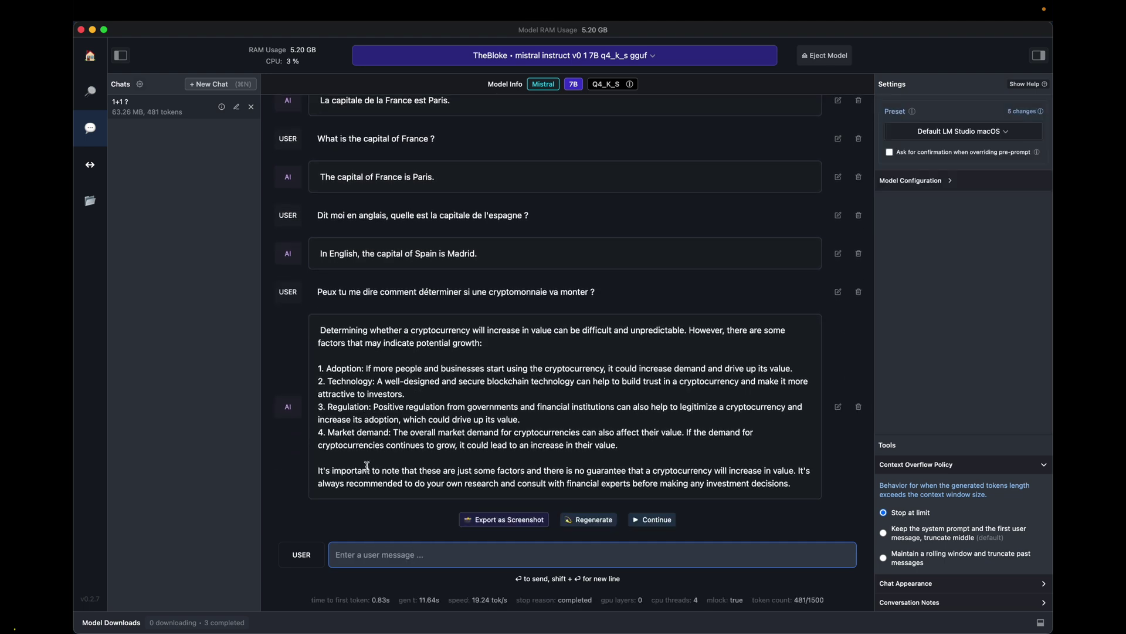
left_click_drag(318, 368, 505, 467)
triple_click(342, 384)
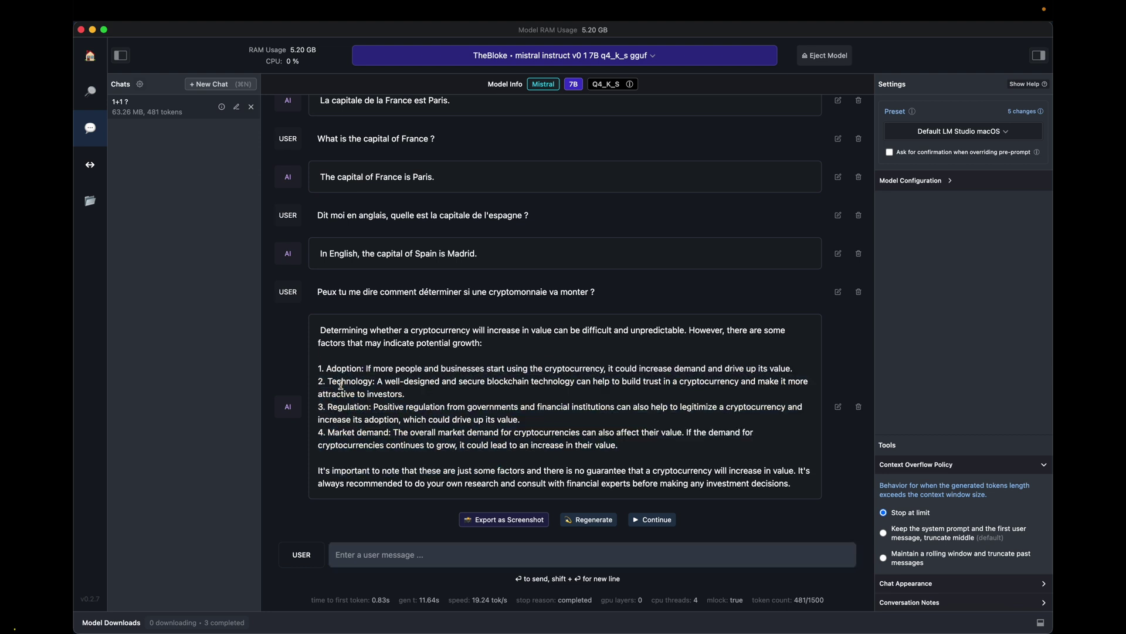
triple_click(350, 371)
left_click(358, 417)
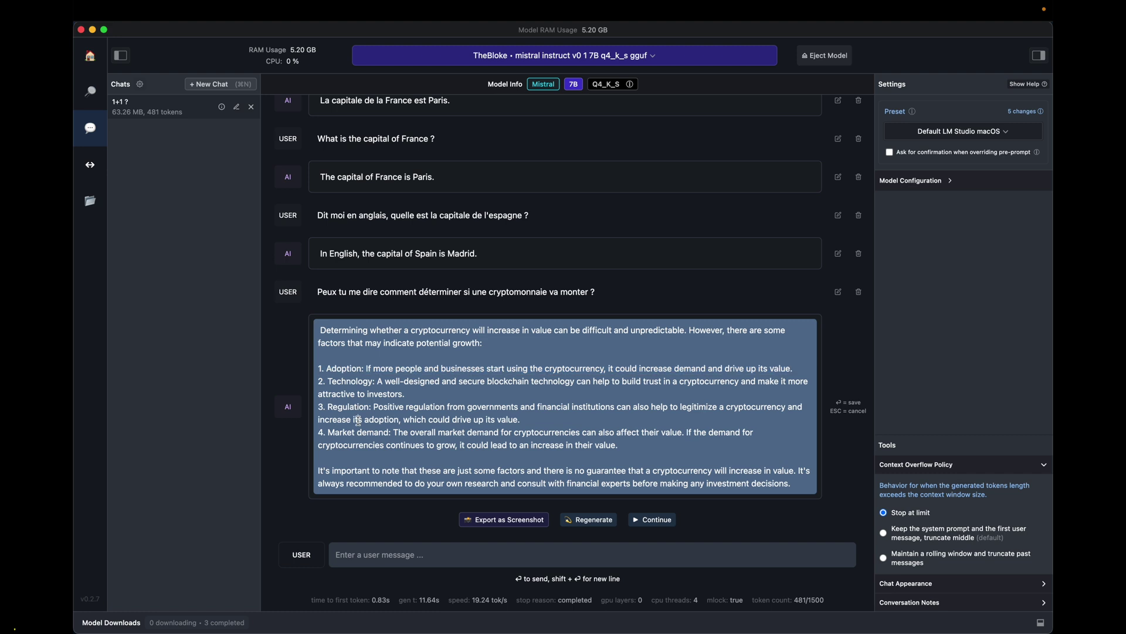
left_click(393, 511)
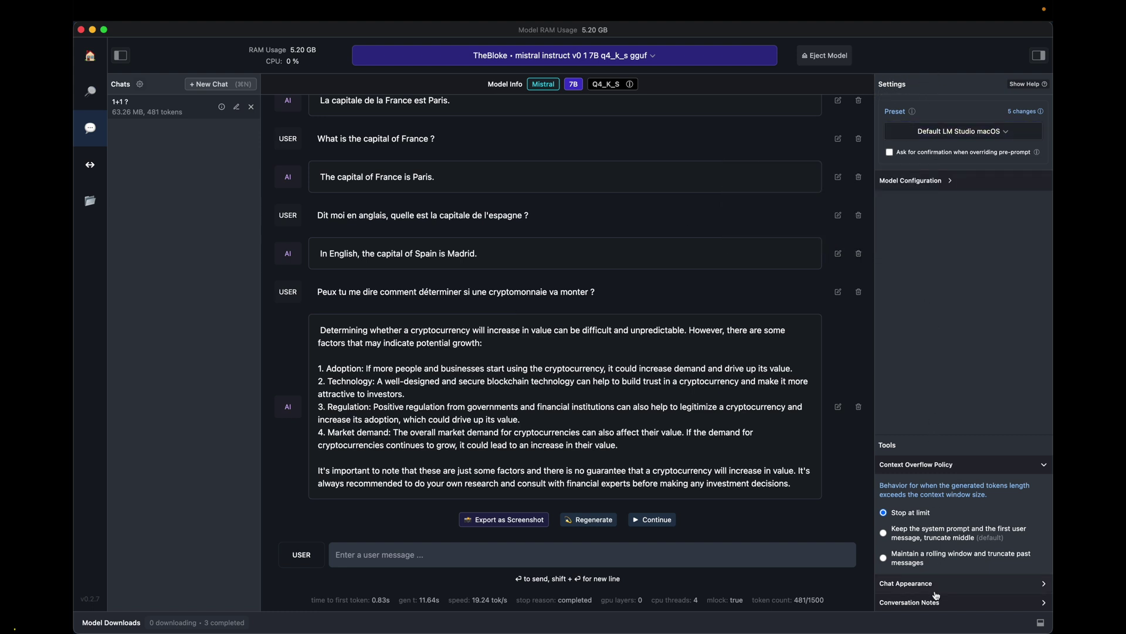
Step: Examine the inference parameters in the chat's model configuration, including output randomness
left_click(937, 185)
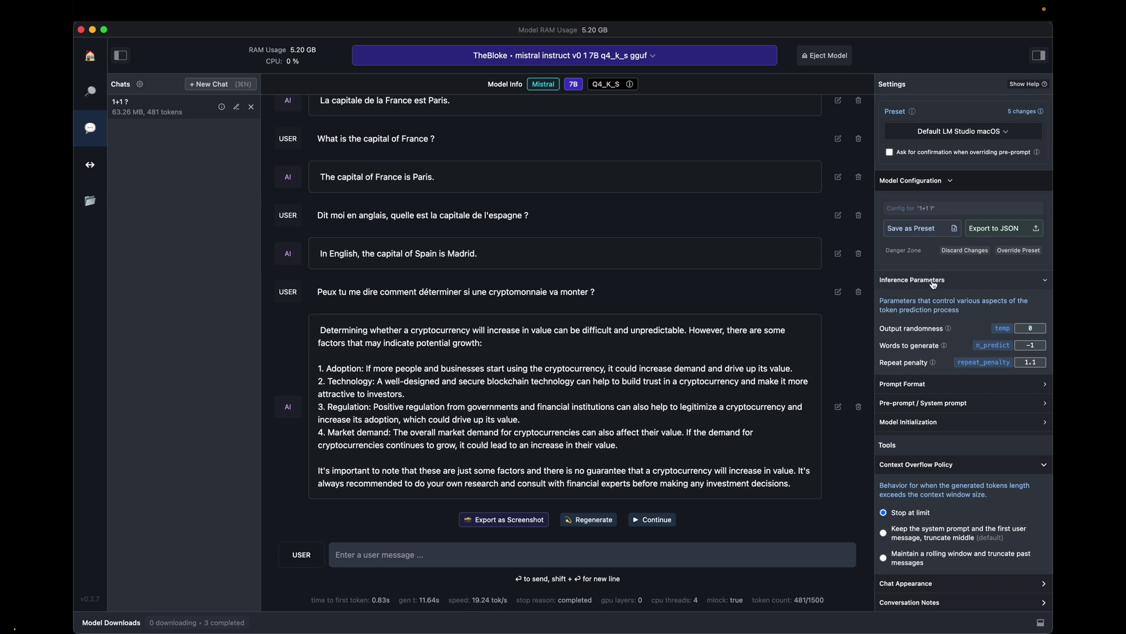
double_click(1004, 330)
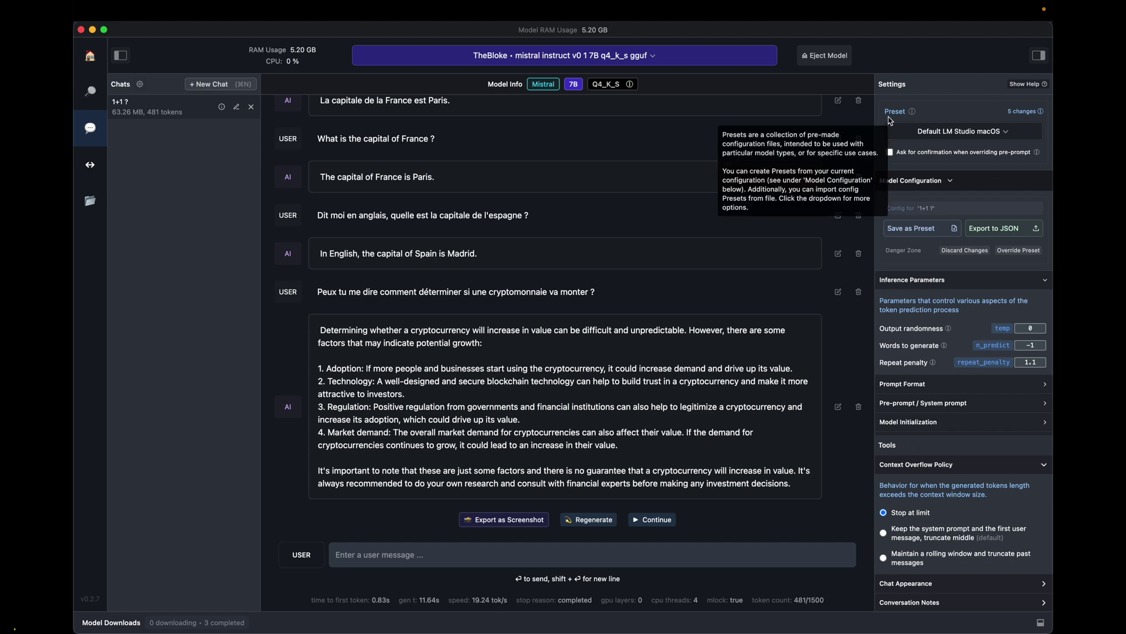
left_click(949, 181)
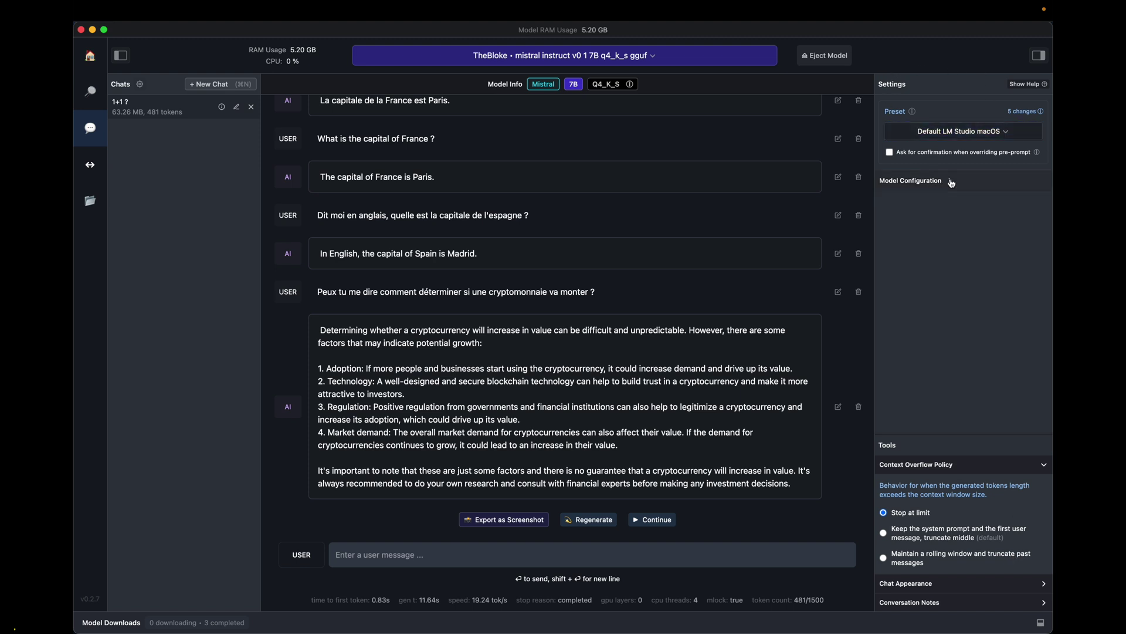
Step: Send the message "Quel jour est il maintenant sur Paris ?" to the model
left_click(678, 559)
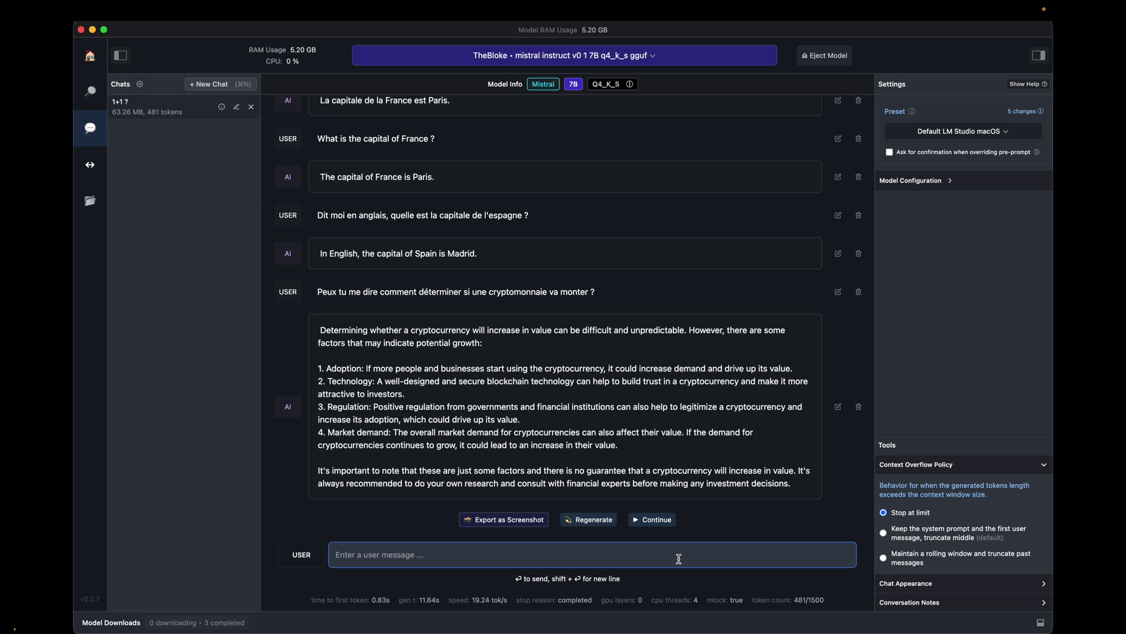
type("Quel jour s")
key("BackSpace")
type("est il maintenant sur Paris ?")
key("Return")
Step: Read the model's reply to the question about the current day in Paris
left_click_drag(329, 479, 562, 483)
left_click(568, 483)
double_click(504, 485)
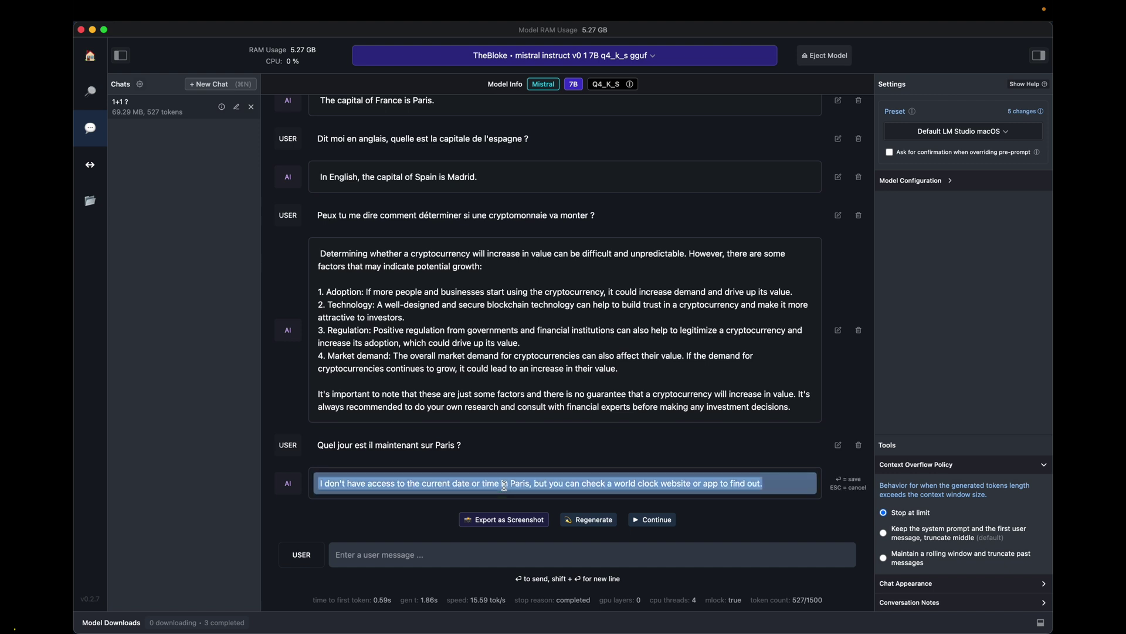
double_click(625, 483)
left_click(675, 481)
double_click(676, 482)
left_click(676, 481)
left_click(551, 451)
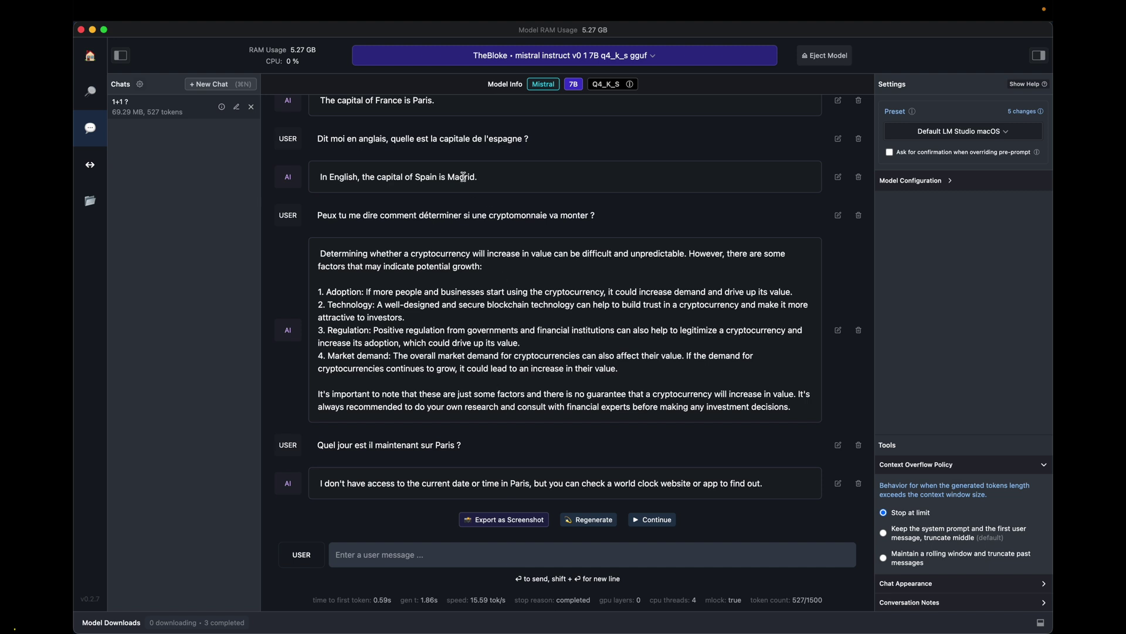
Step: Start the local inference server on port 1234 with the loaded Mistral model
left_click(91, 169)
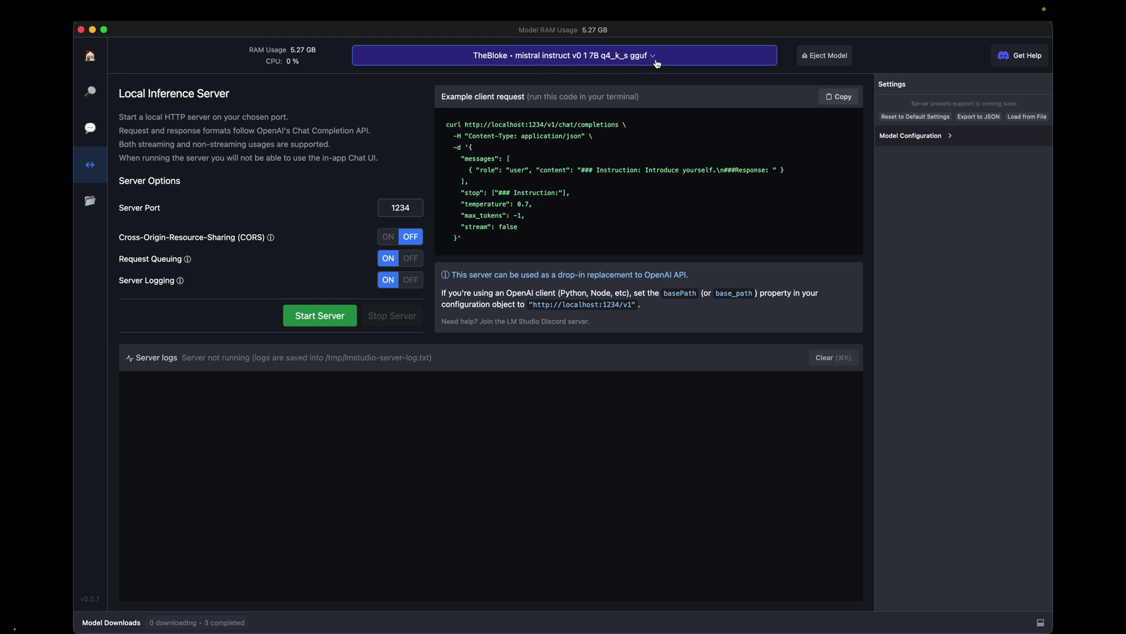
left_click(305, 318)
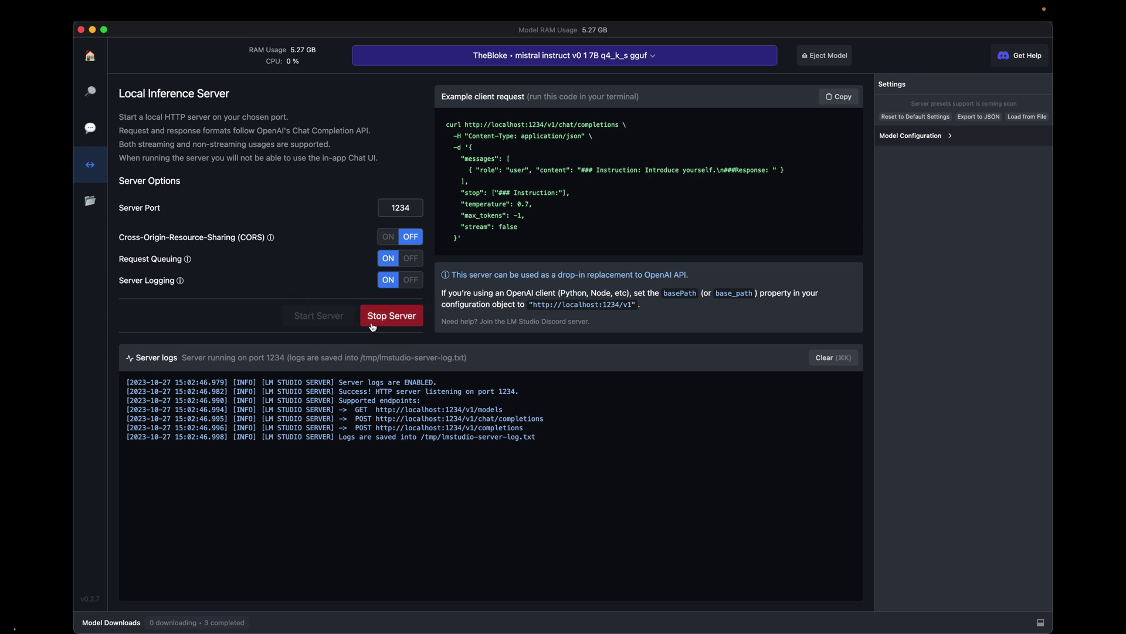
Step: Examine the base URL that an OpenAI client needs to reach the local server
left_click_drag(530, 306, 637, 311)
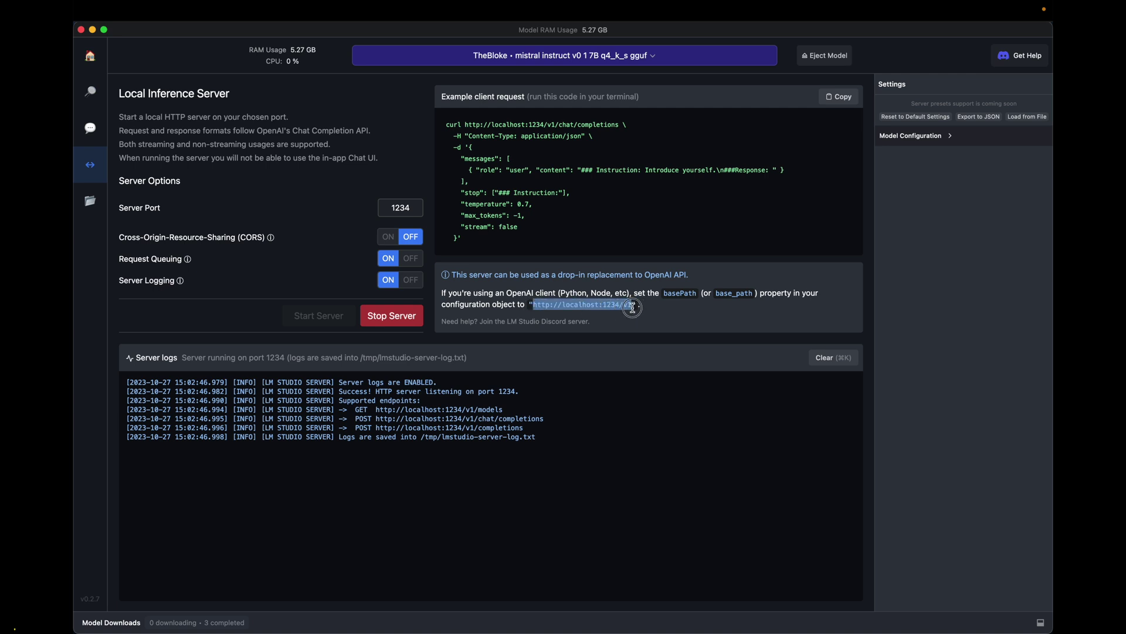
double_click(615, 307)
left_click(616, 307)
left_click(615, 306)
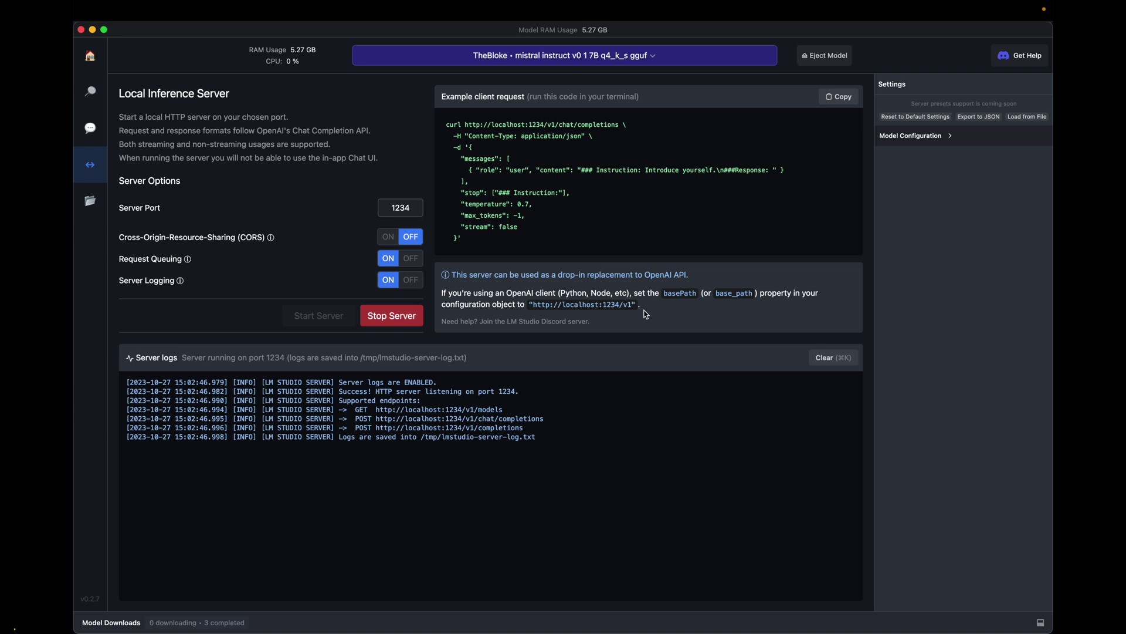
left_click_drag(532, 304, 633, 304)
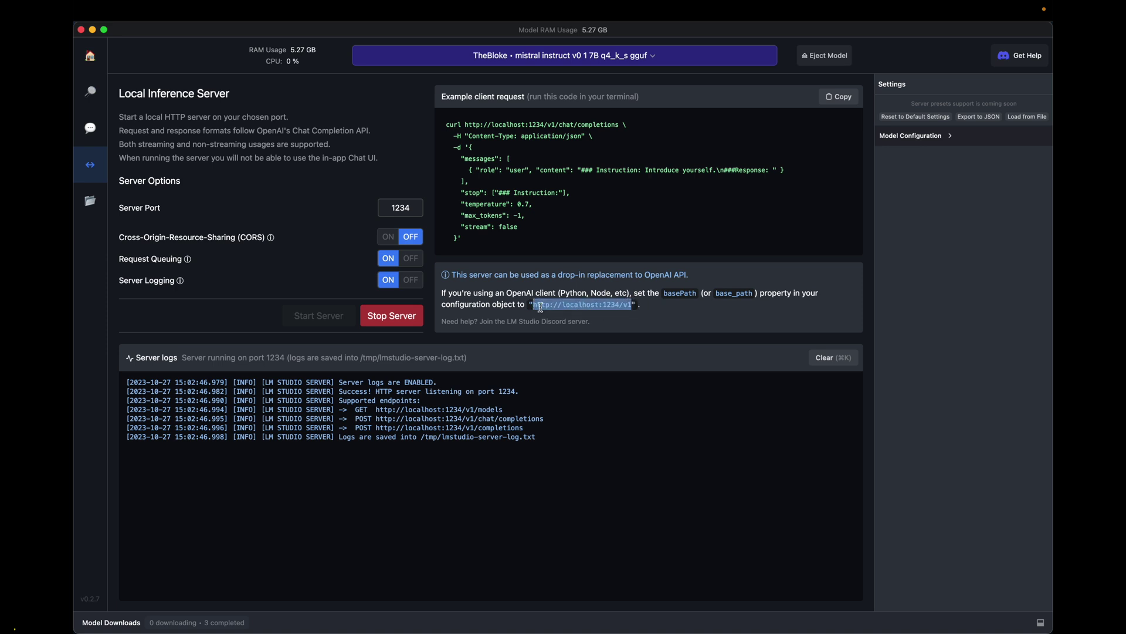
double_click(541, 306)
left_click(659, 308)
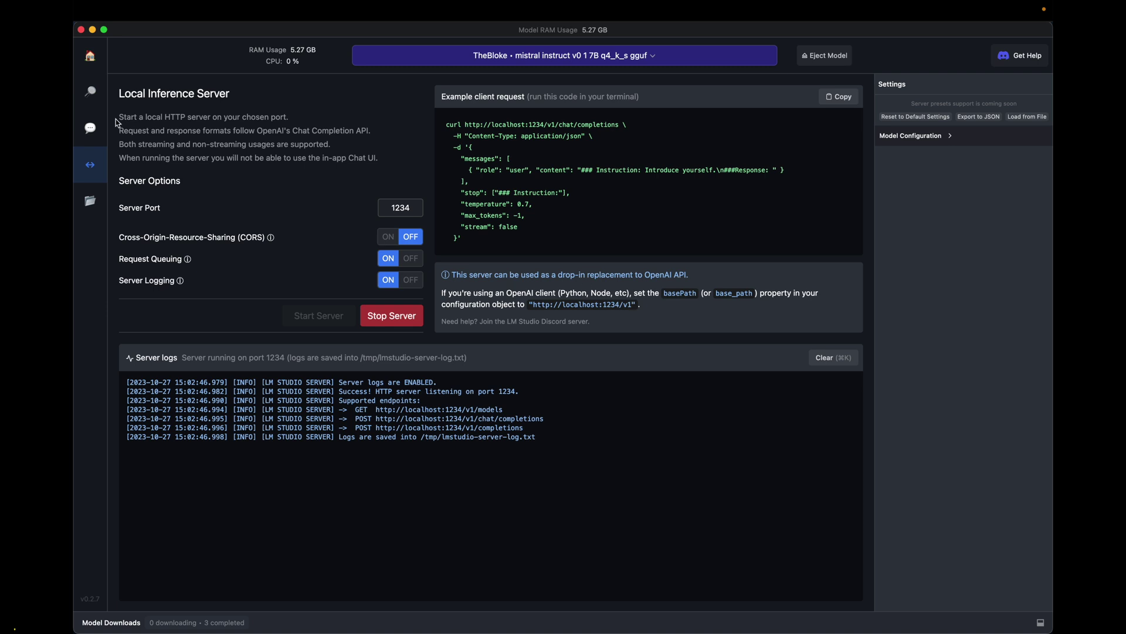
Step: Clear the keyword "mistral" from the model search on the home page
left_click(91, 59)
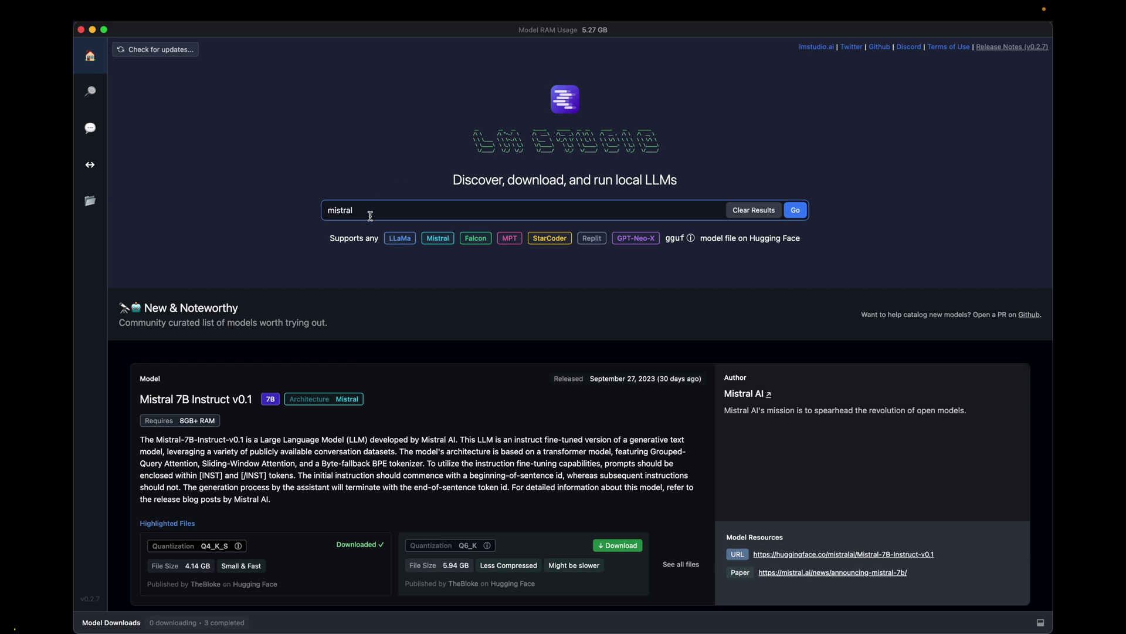
double_click(346, 212)
key("BackSpace")
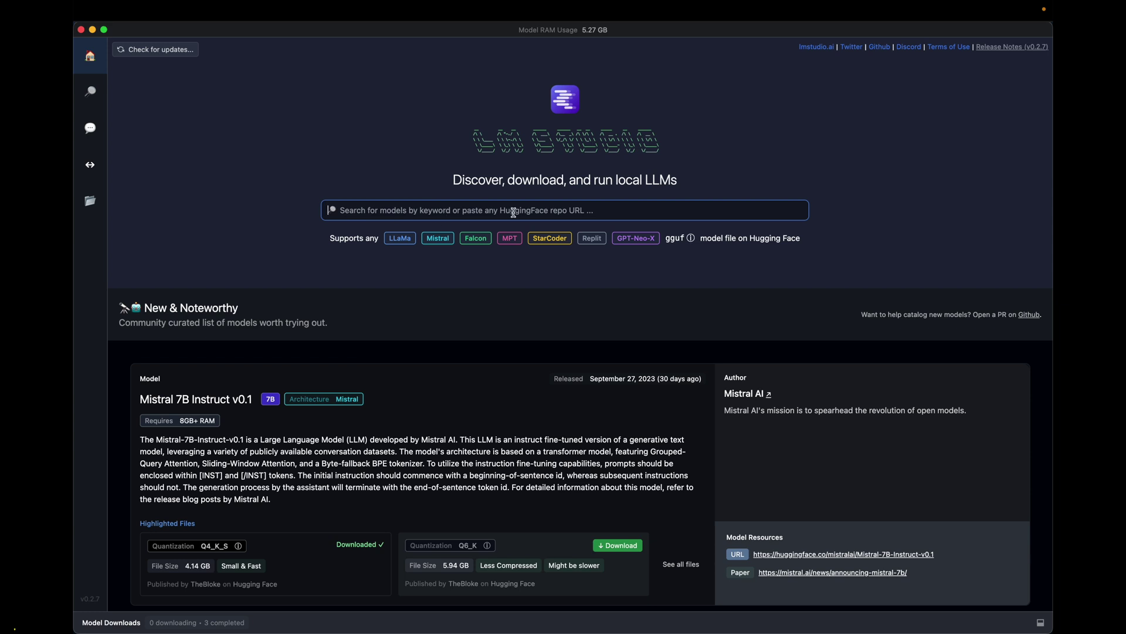
Step: Stop and restart the local inference server, and open the chat page to check its availability
left_click(90, 130)
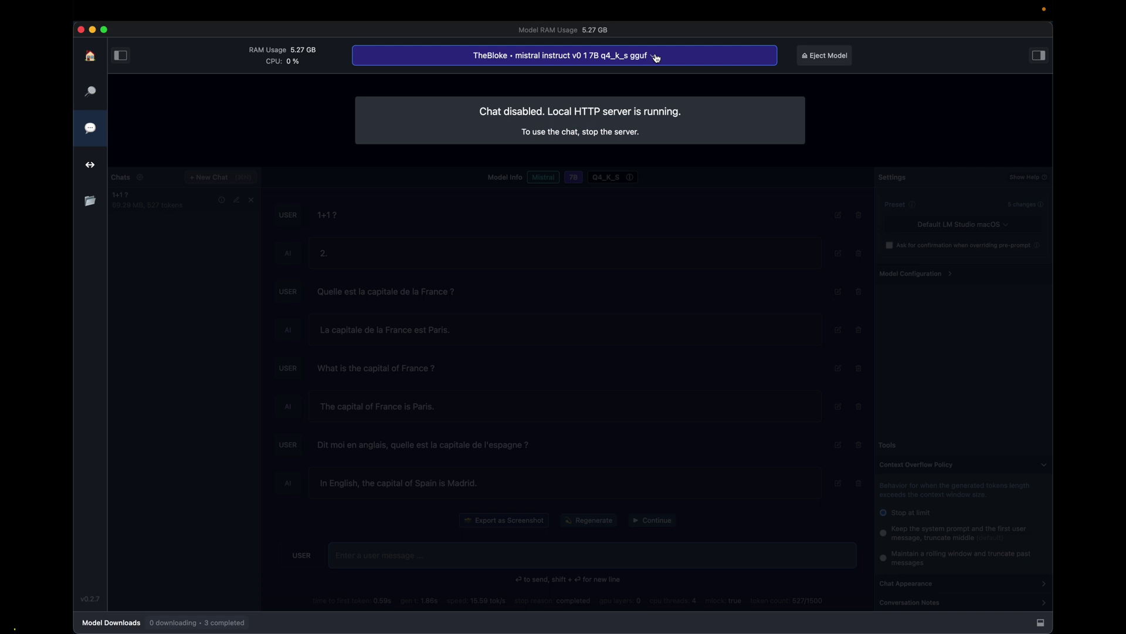
left_click(90, 165)
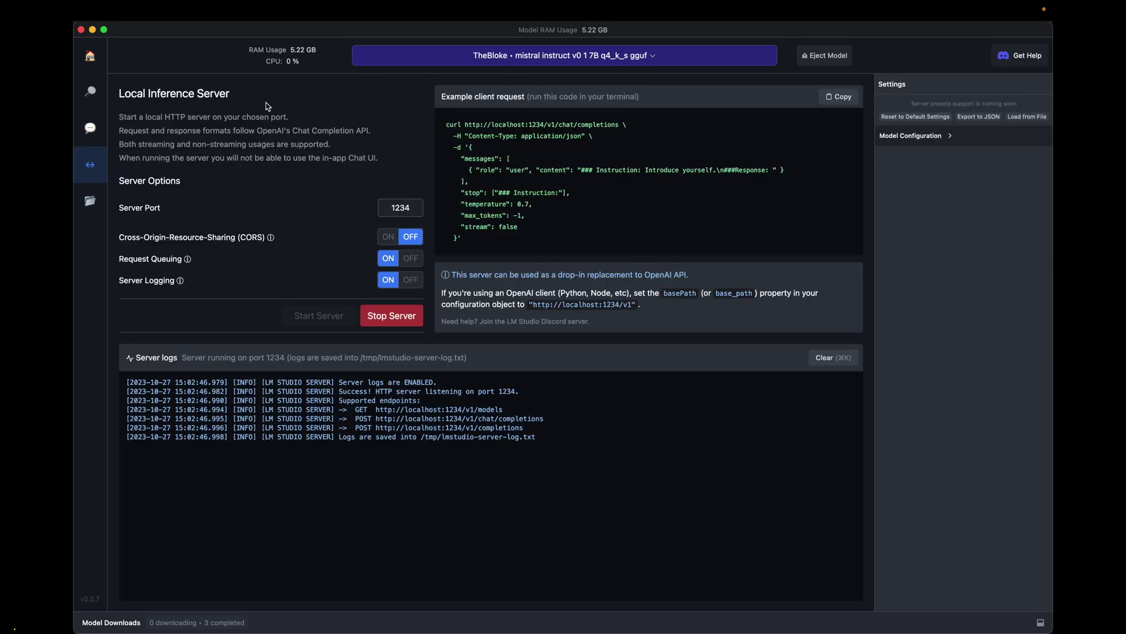
left_click(392, 316)
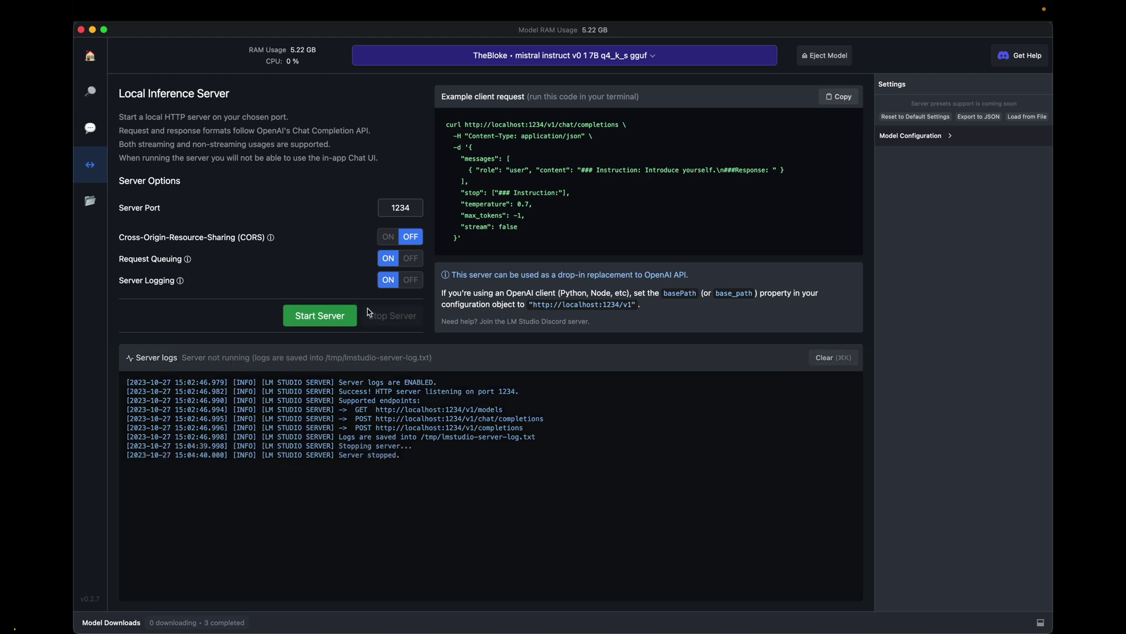
left_click(322, 318)
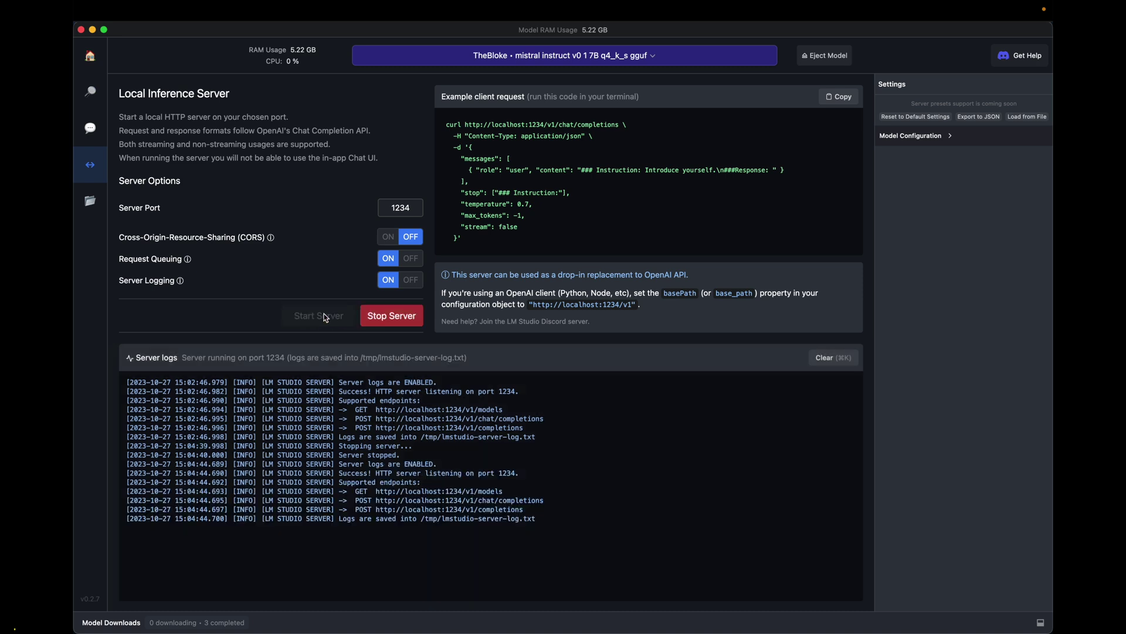
left_click(90, 127)
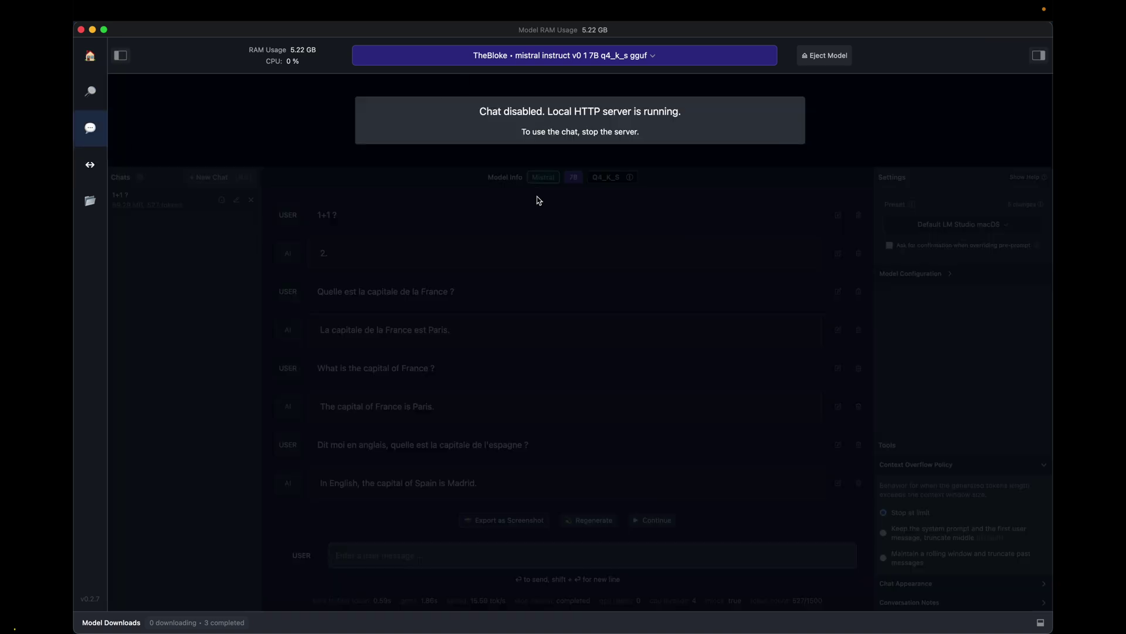